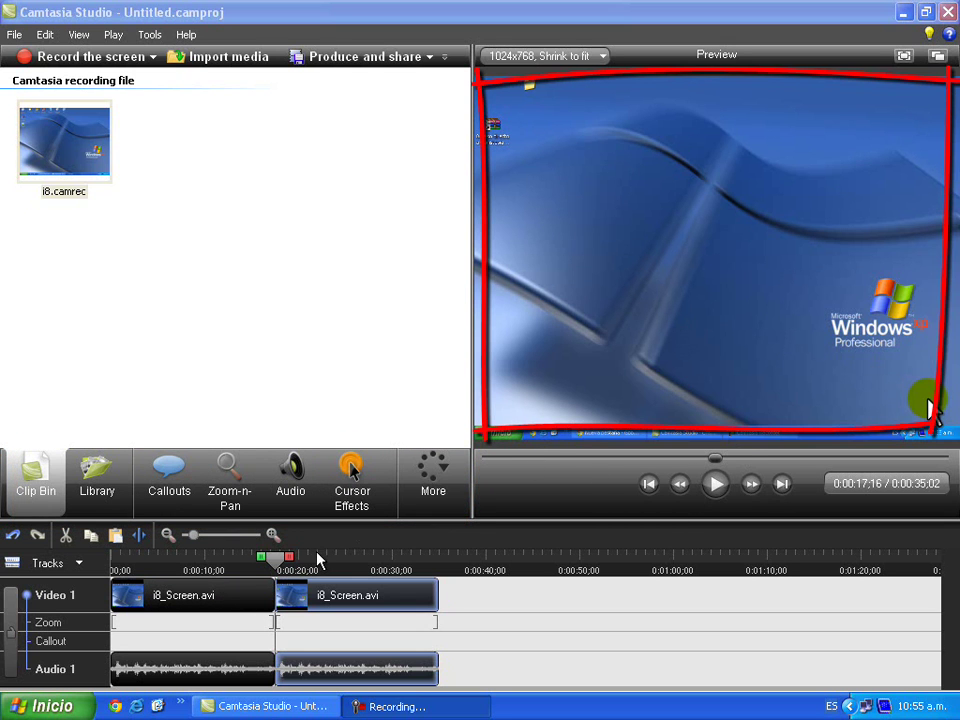
# Step: Add a Filled Rounded Rectangle callout at the start of the timeline
pyautogui.click(160, 560)
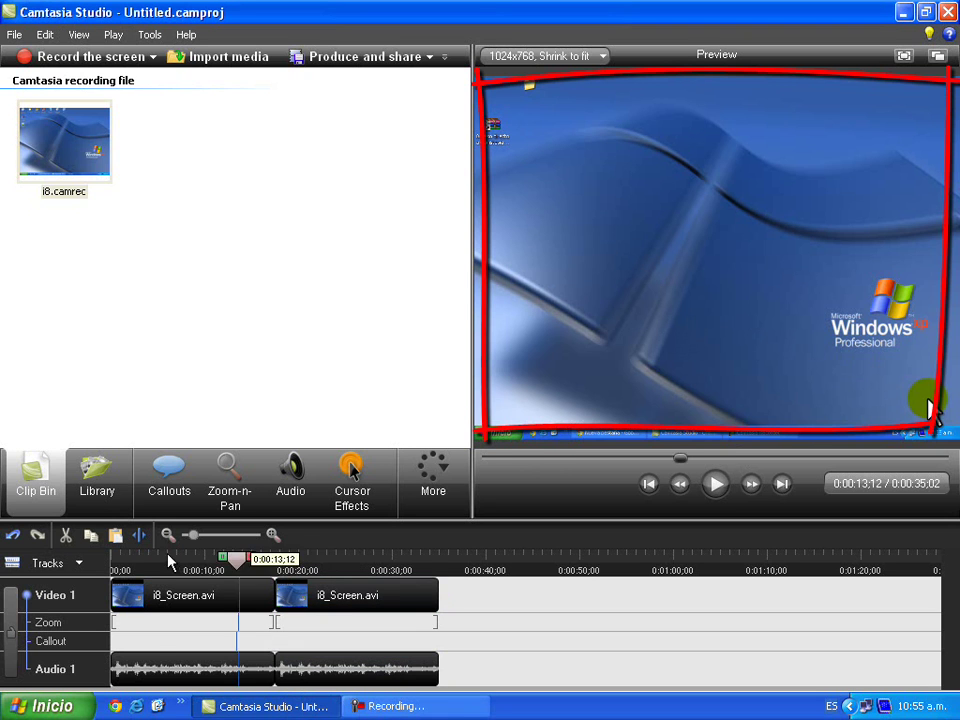
pyautogui.click(117, 558)
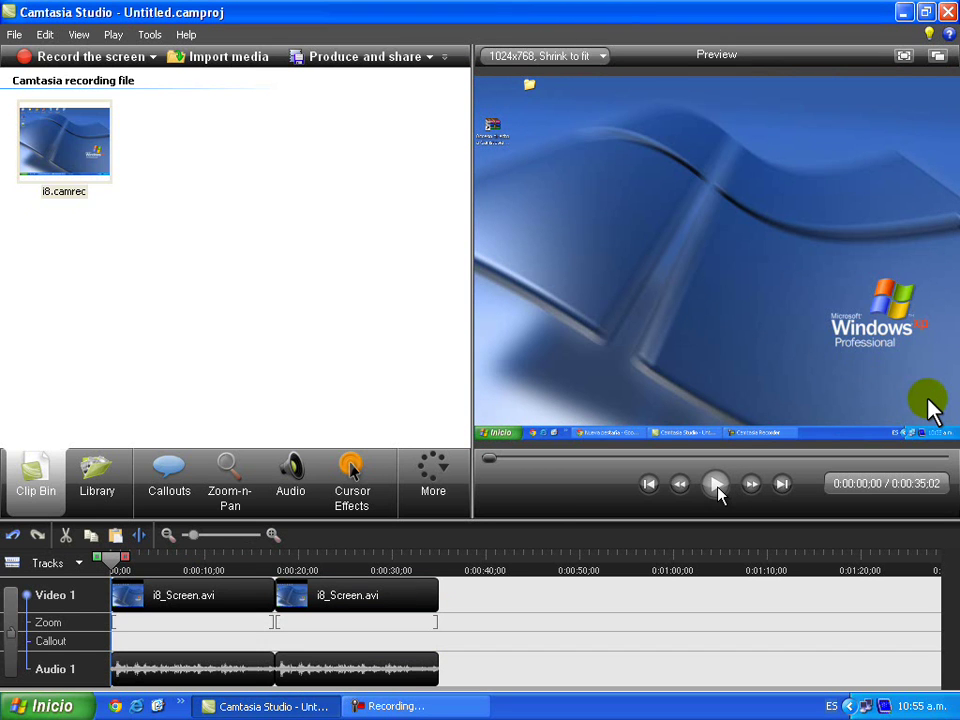
pyautogui.click(182, 476)
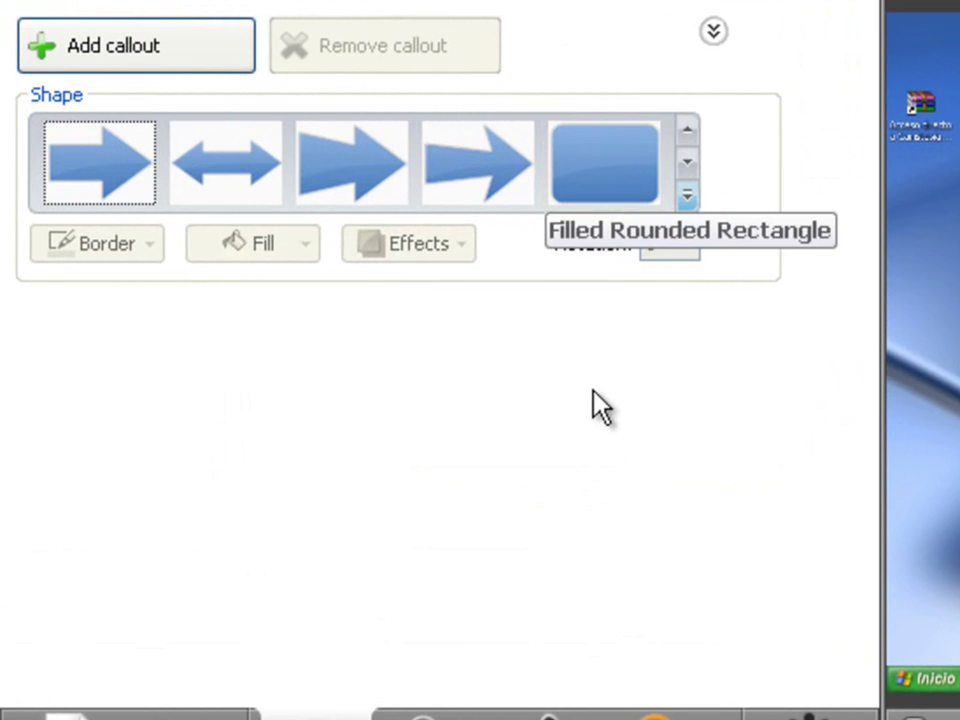
pyautogui.click(646, 202)
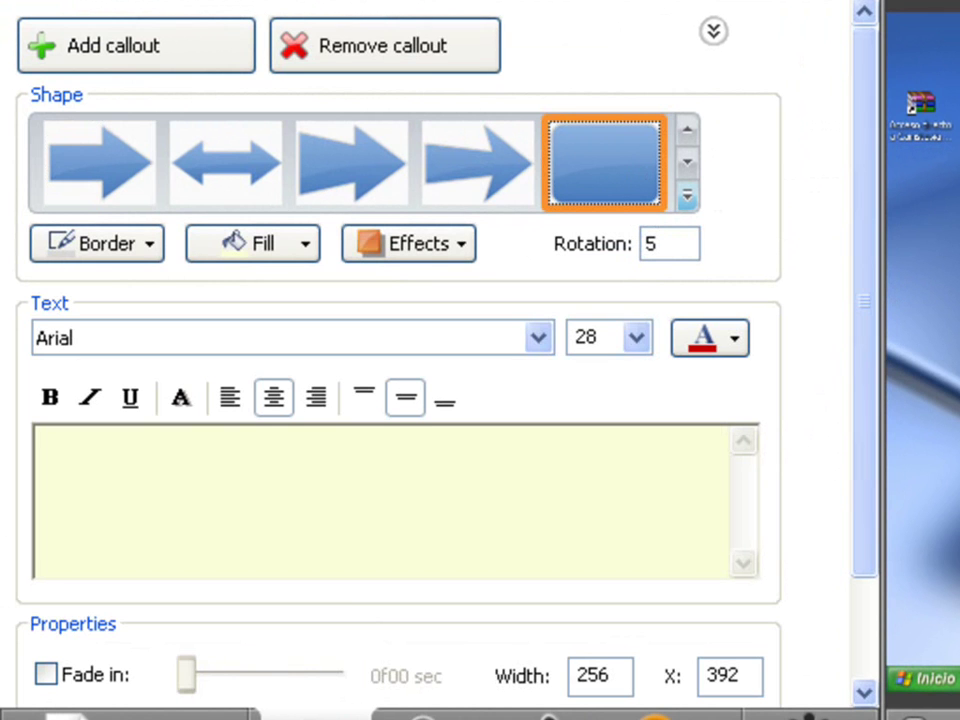
# Step: Set the callout's rotation to 0
pyautogui.click(675, 245)
pyautogui.press('BackSpace')
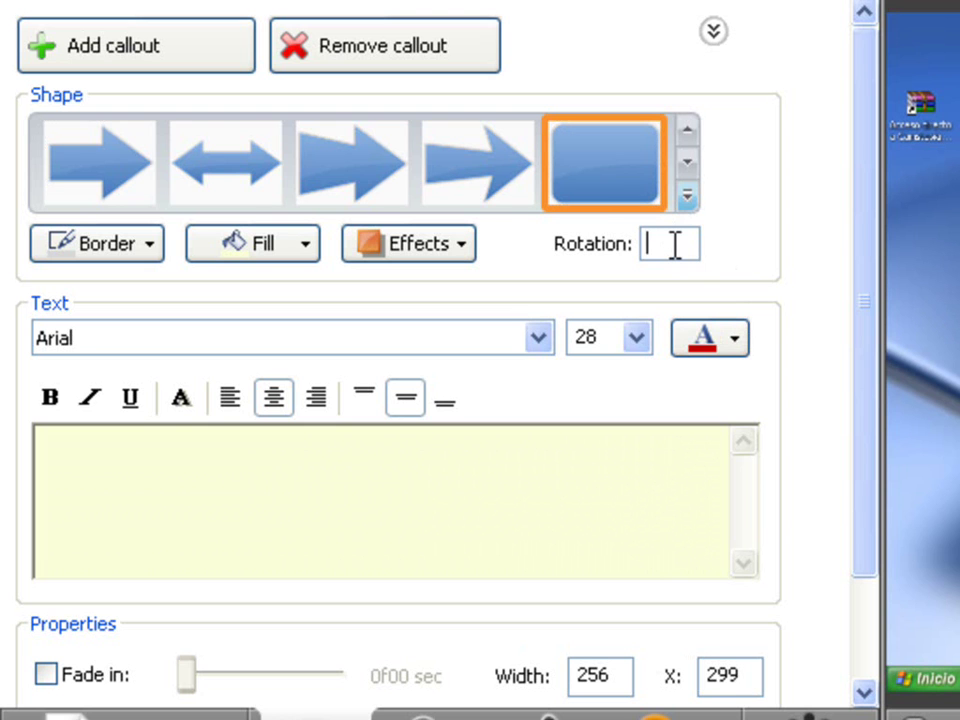
pyautogui.write('0')
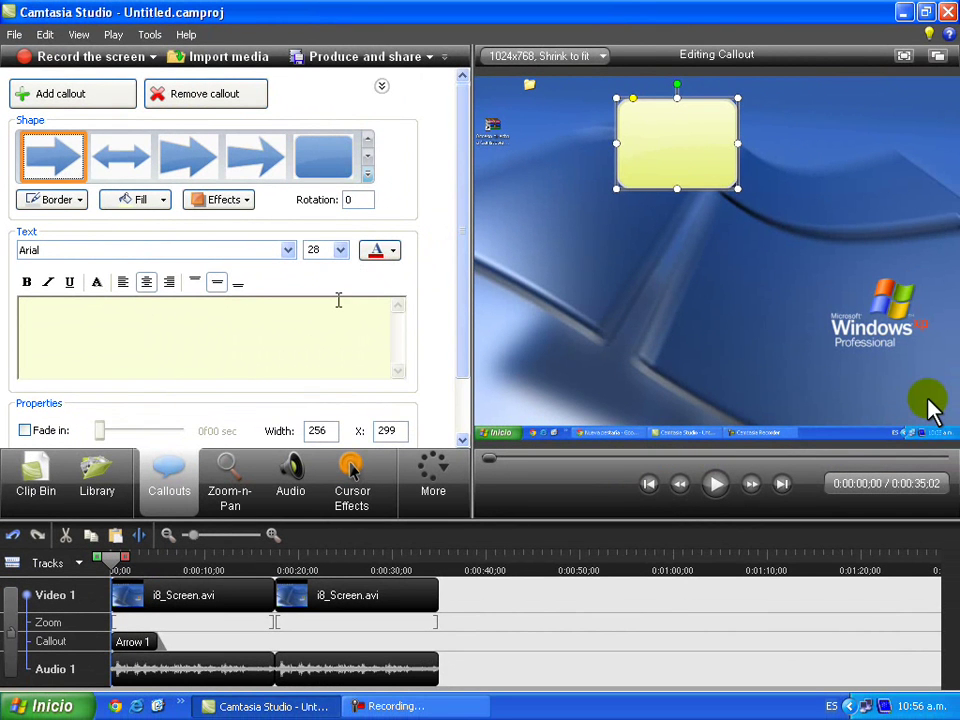
# Step: Try a dark red text colour on the arrow callout with the sample letter d, and delete the letter
pyautogui.click(394, 251)
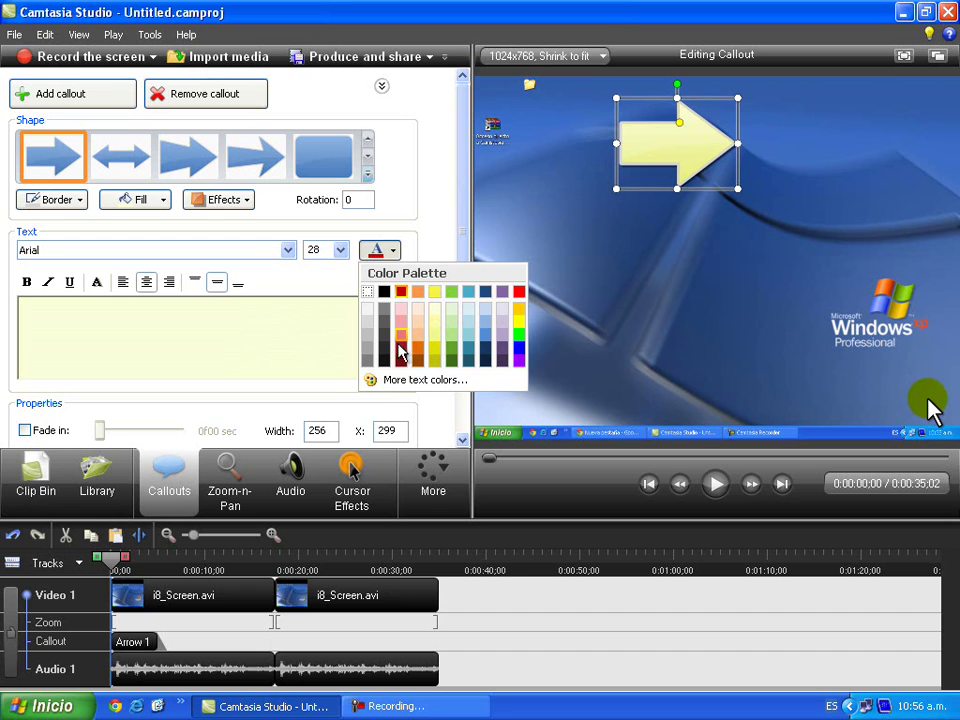
pyautogui.press('Escape')
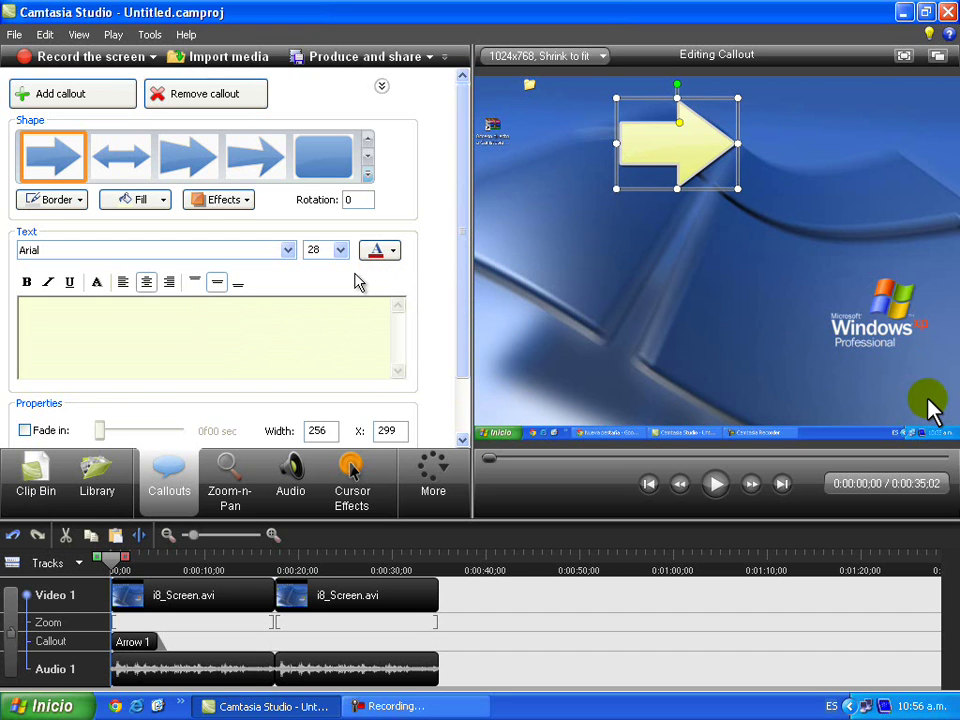
pyautogui.write('d')
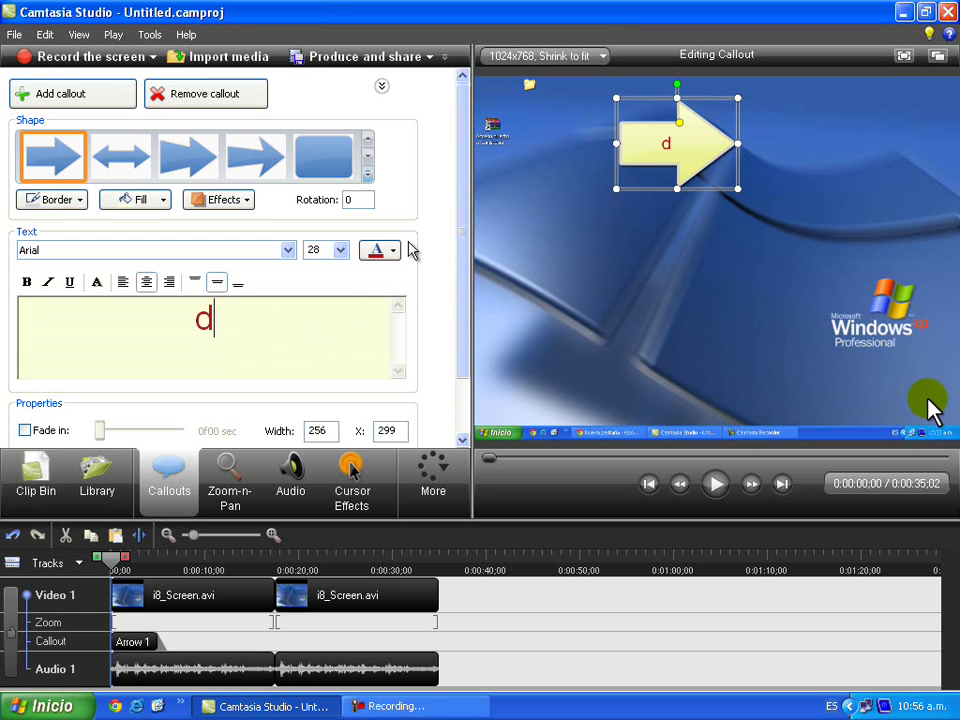
pyautogui.press('BackSpace')
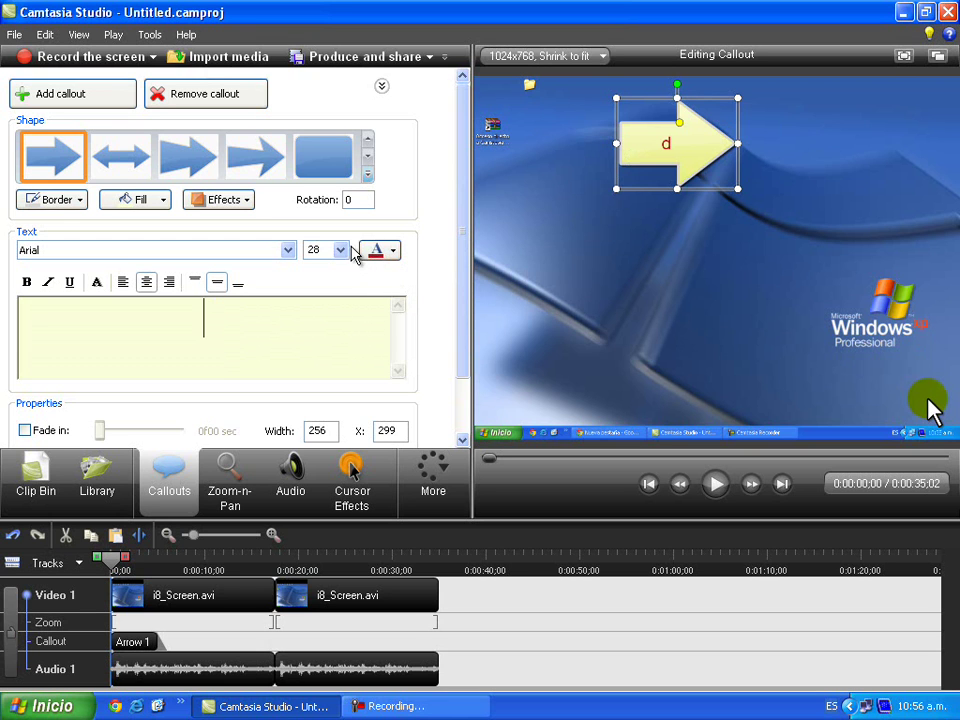
# Step: Try text size 36 on the arrow callout with the sample letter h, and delete the letter
pyautogui.click(340, 250)
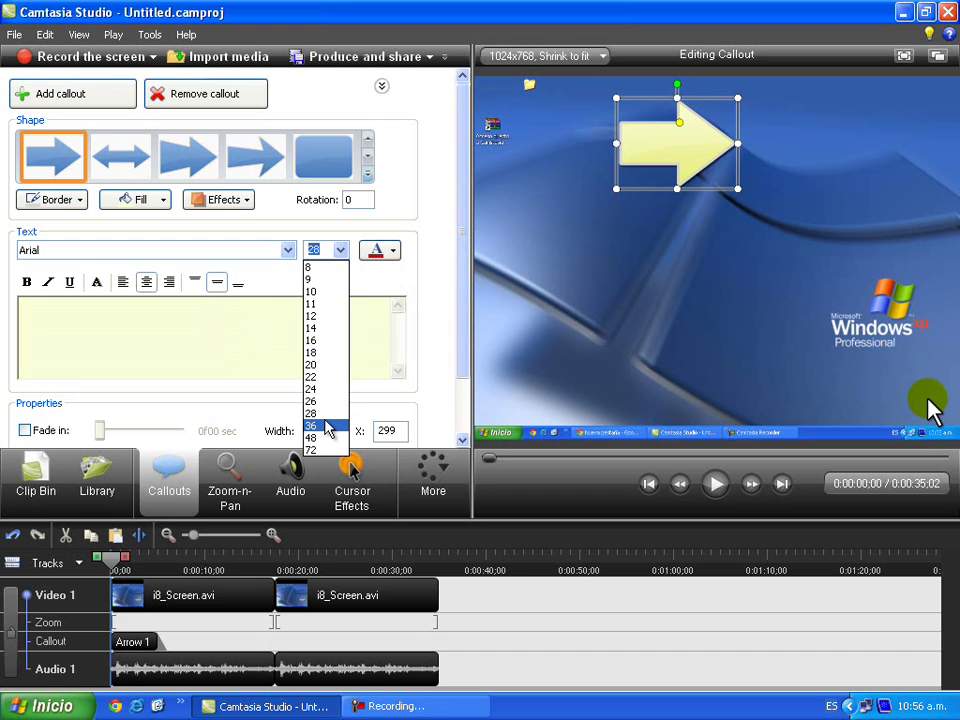
pyautogui.click(329, 428)
pyautogui.write('h')
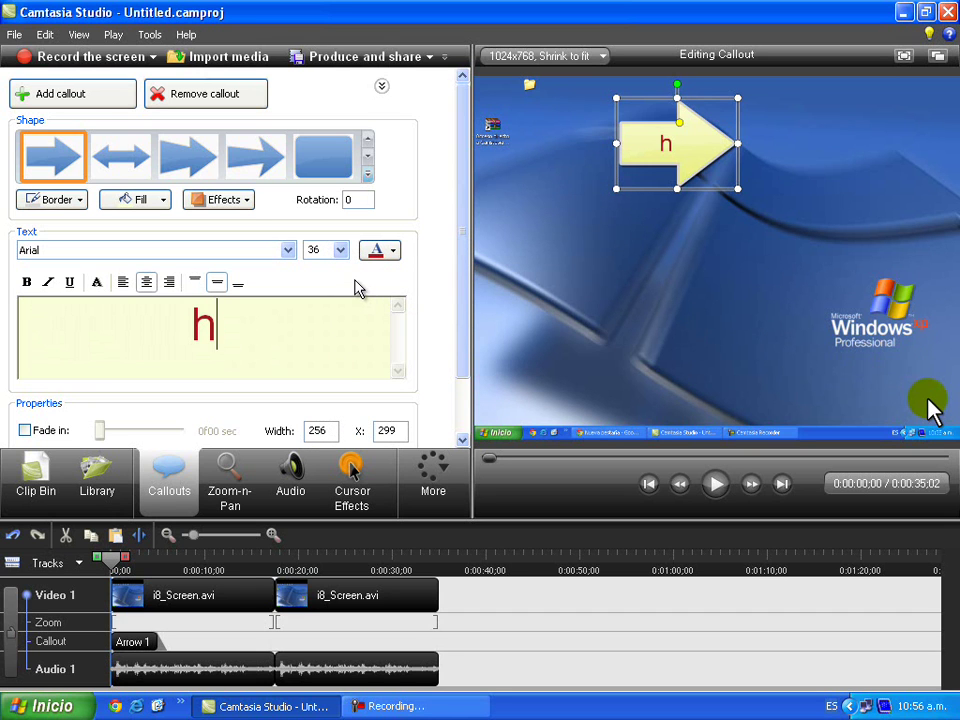
pyautogui.press('BackSpace')
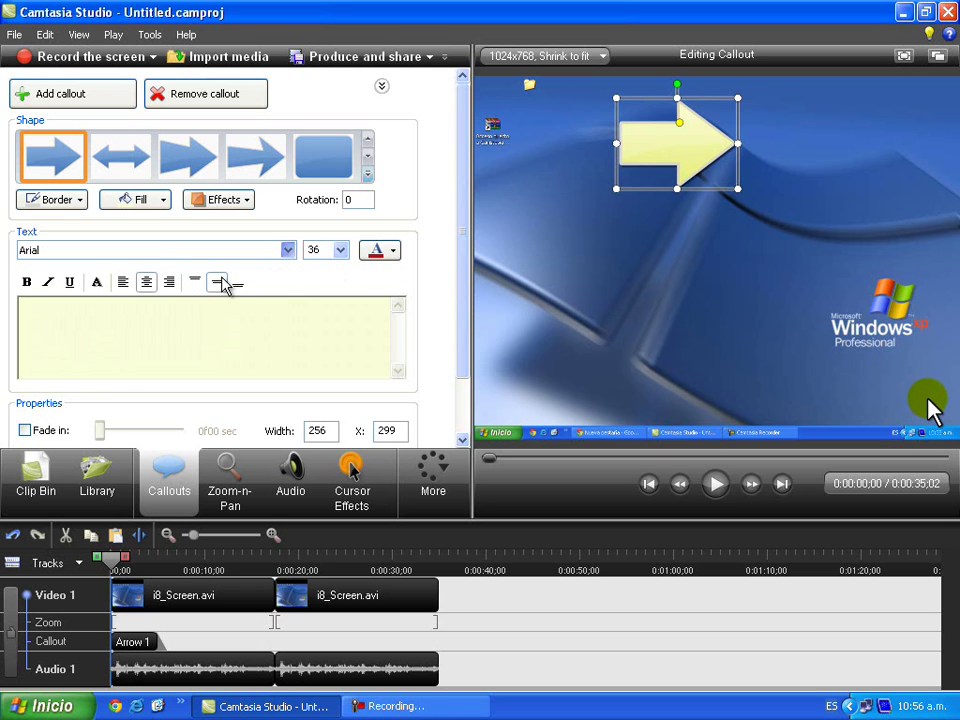
# Step: Try another font for the callout text and enter the sample letter n
pyautogui.hotkey('alt', 'Down')
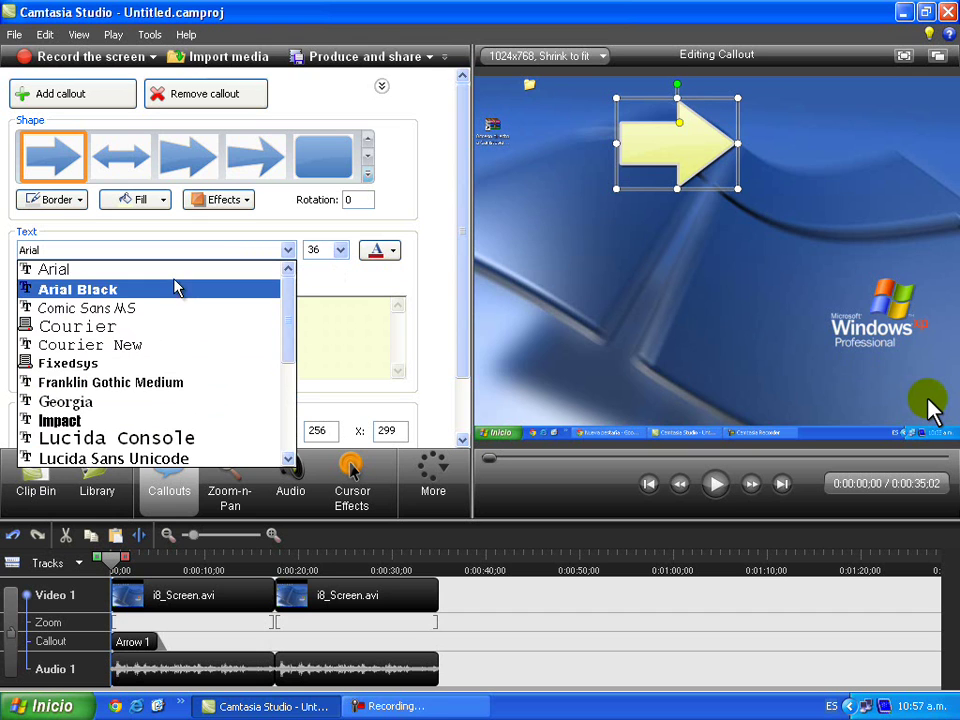
pyautogui.click(140, 410)
pyautogui.click(180, 352)
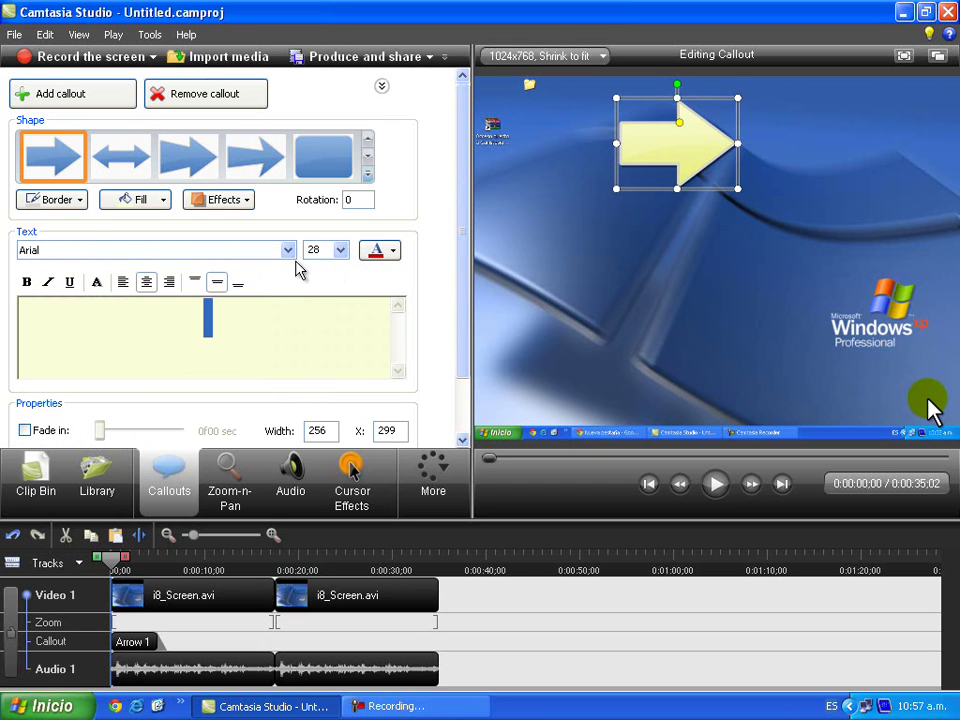
pyautogui.write('n')
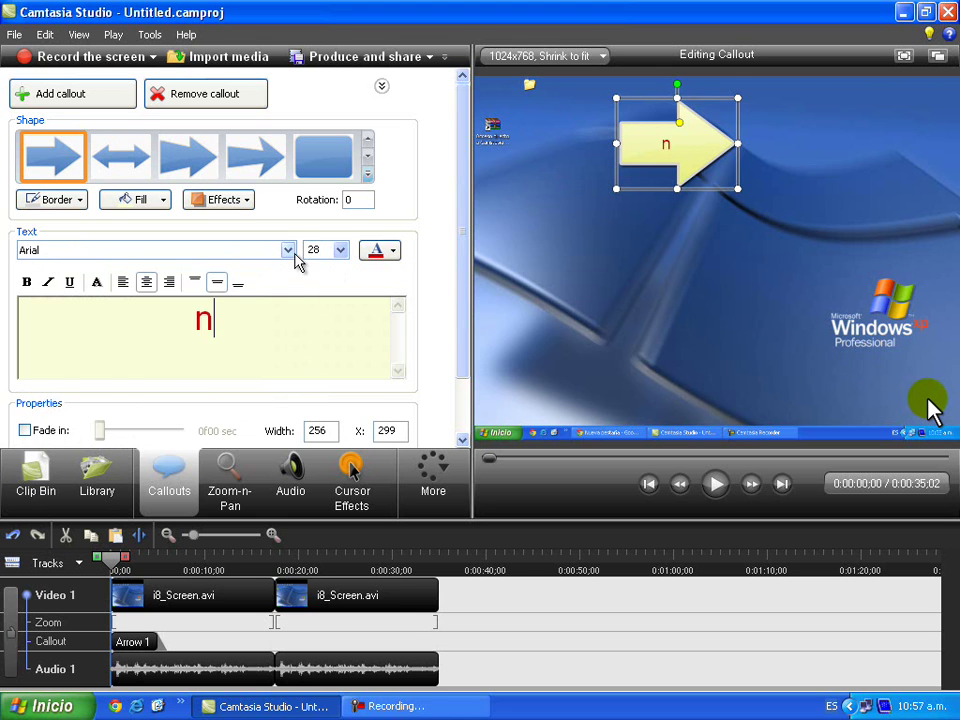
# Step: Try the Georgia font on the callout text and replace the letter with k
pyautogui.click(289, 251)
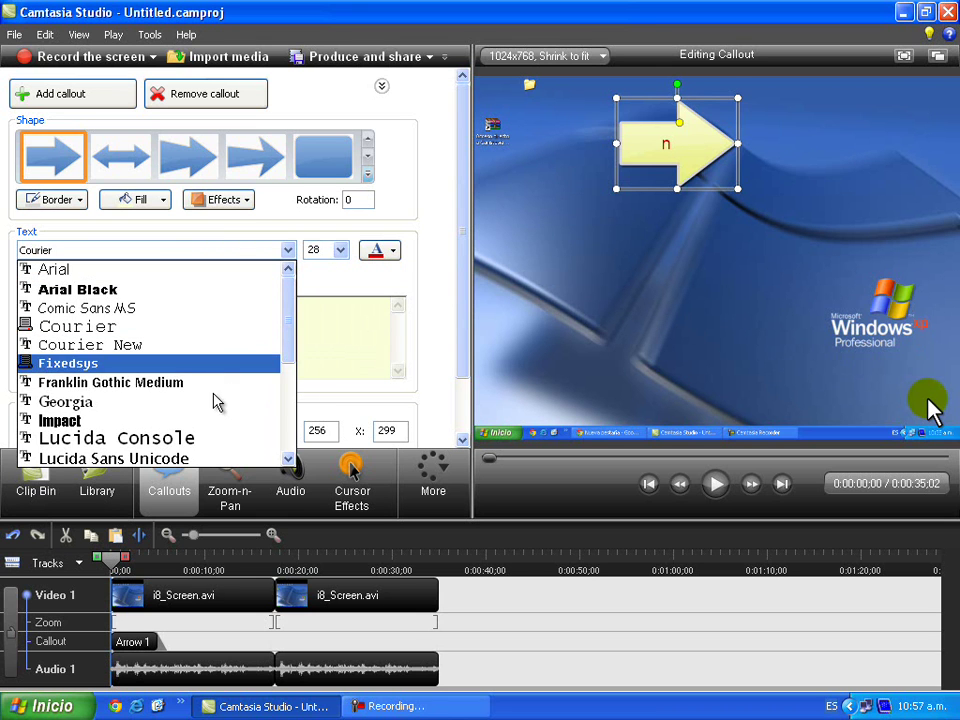
pyautogui.click(217, 402)
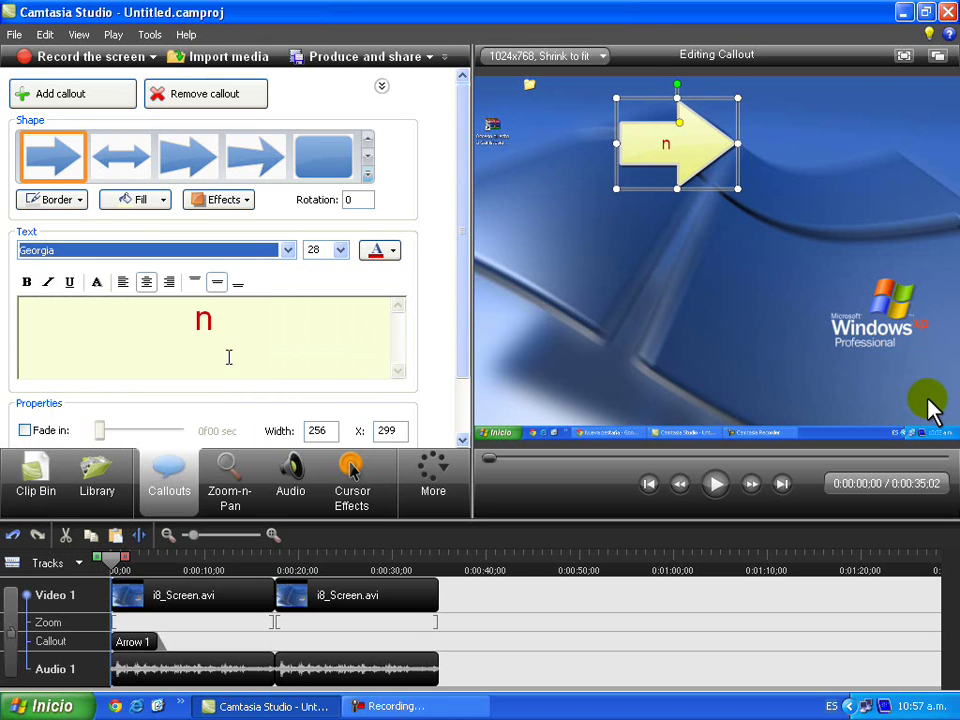
pyautogui.click(235, 347)
pyautogui.press('BackSpace')
pyautogui.write('k')
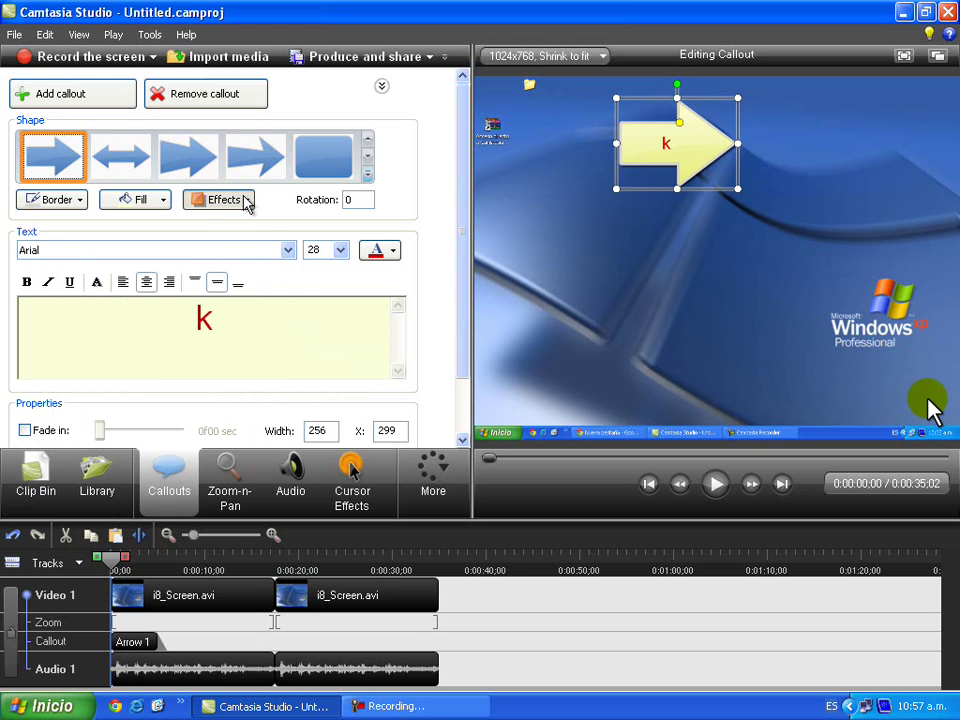
# Step: Apply the Solid style to the arrow callout and change its fill colour to near-black
pyautogui.click(246, 200)
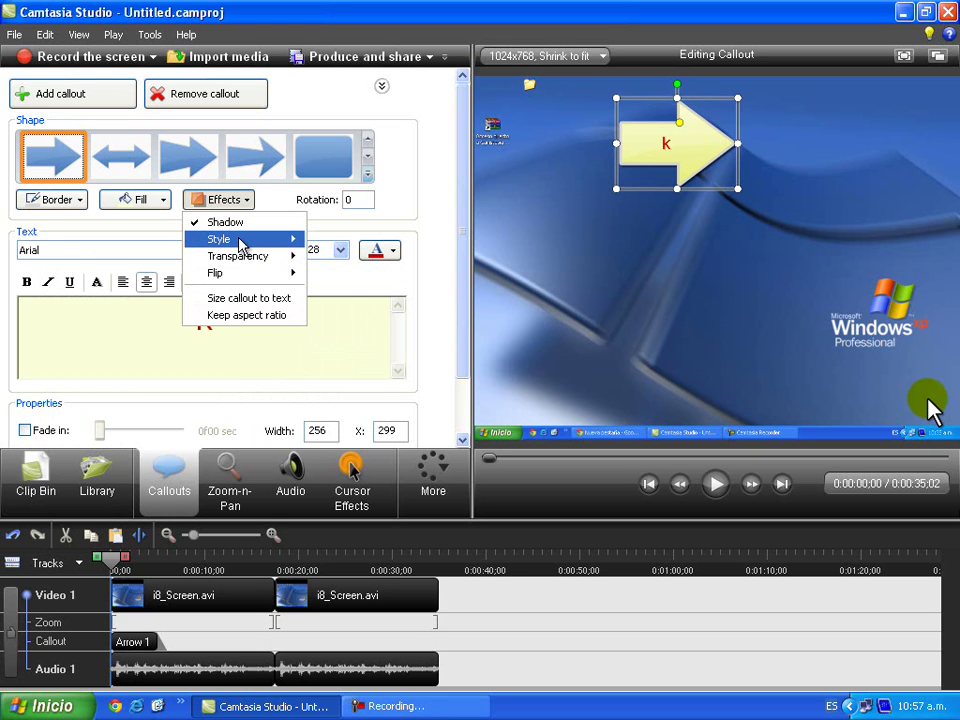
pyautogui.moveTo(240, 244)
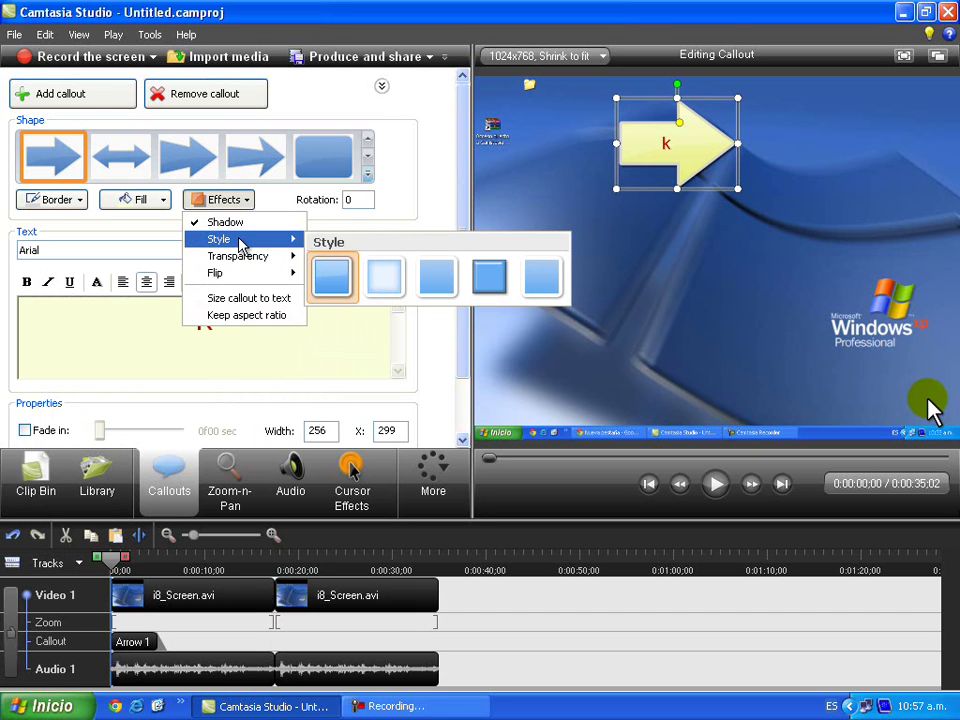
pyautogui.click(431, 281)
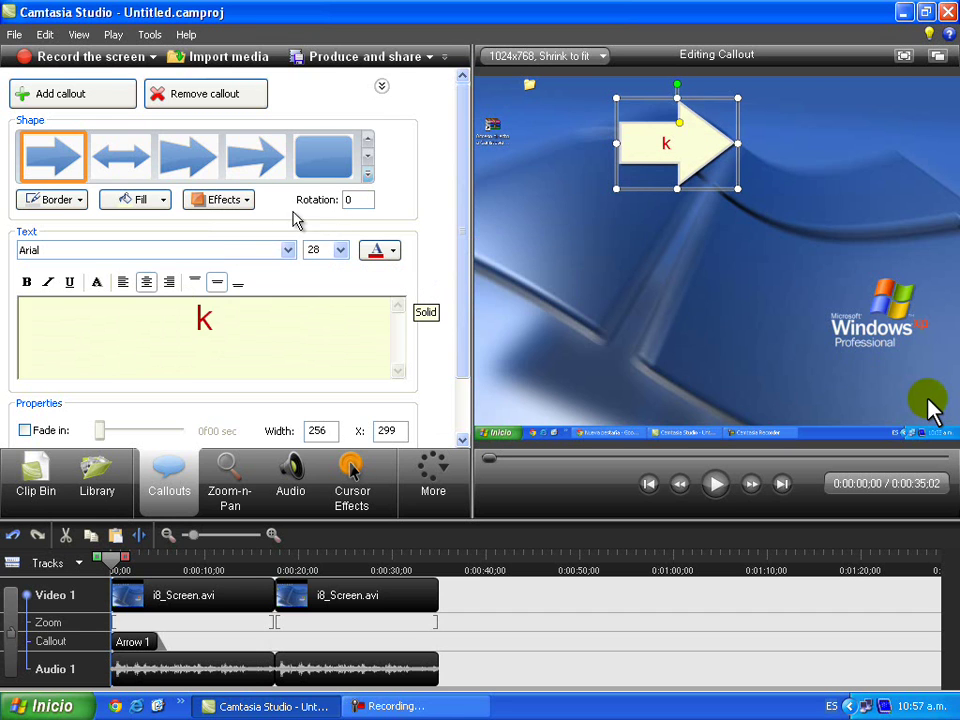
pyautogui.click(157, 208)
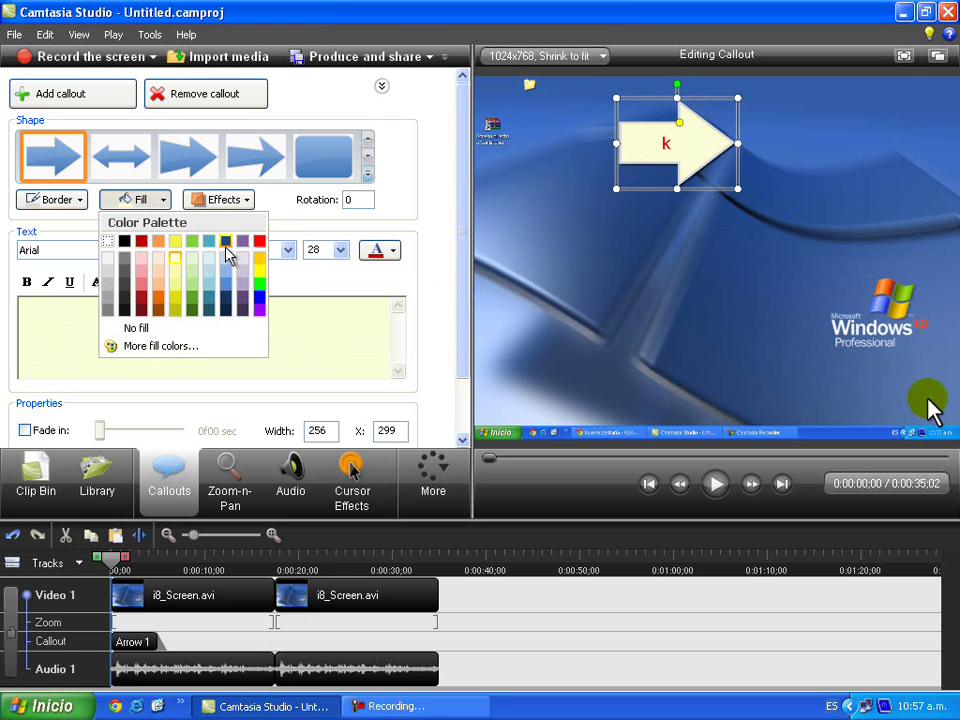
pyautogui.click(124, 308)
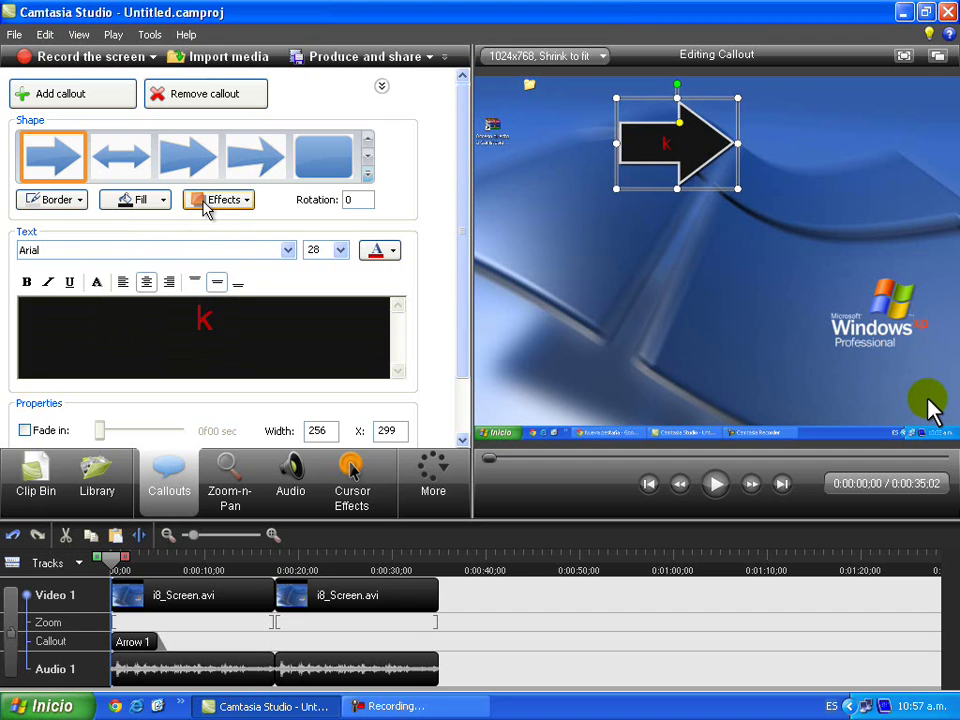
# Step: Change the callout to the Sketch Motion rectangle and position it around the Windows XP logo
pyautogui.click(375, 180)
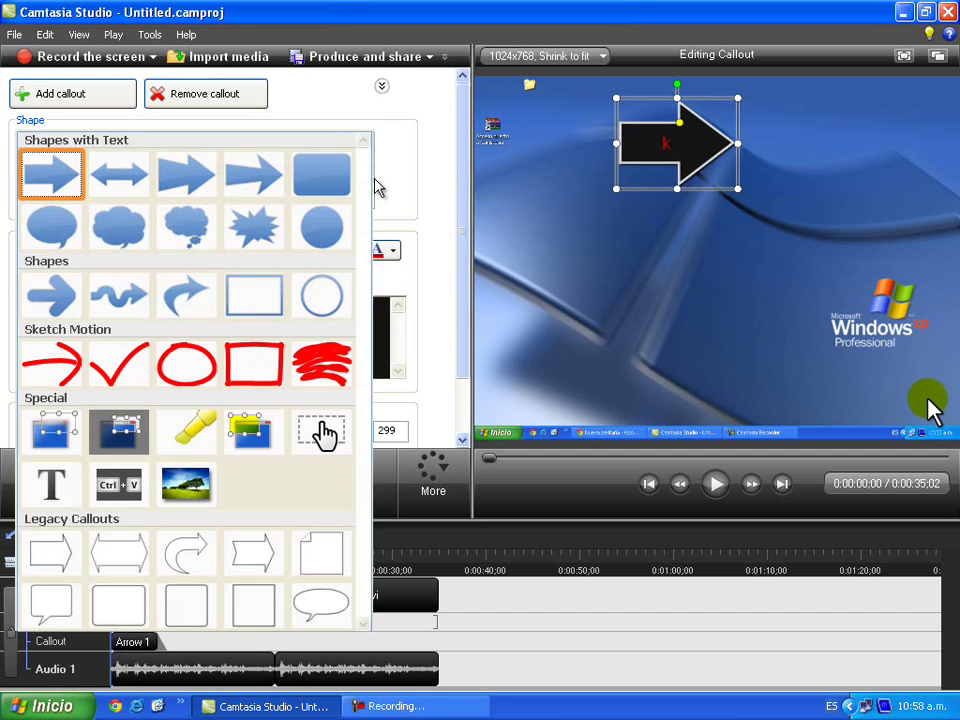
pyautogui.click(270, 350)
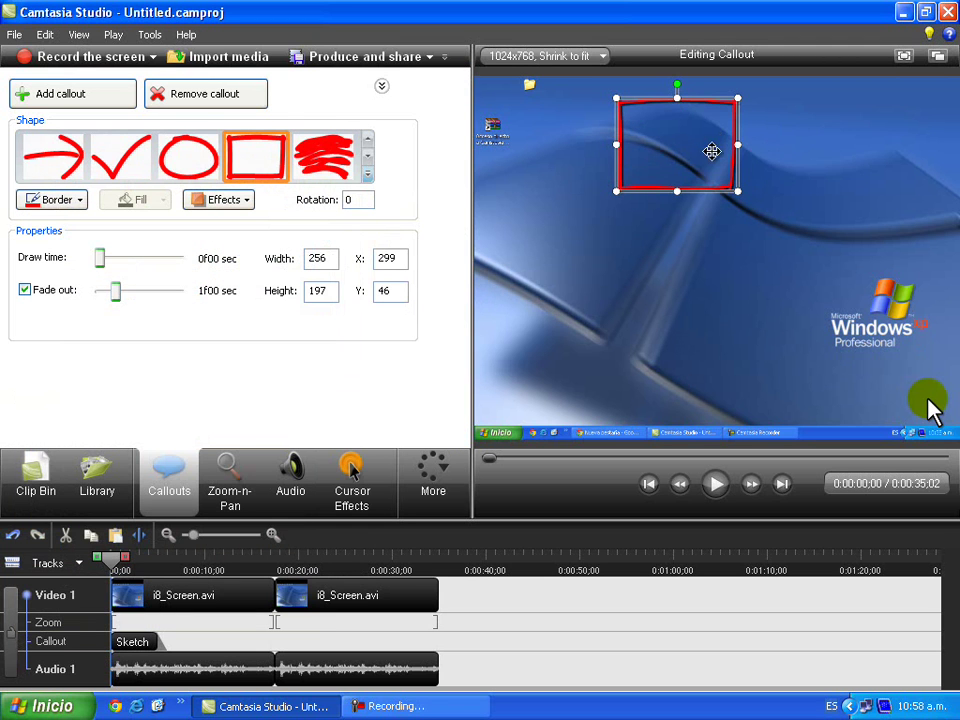
pyautogui.moveTo(694, 189)
pyautogui.mouseDown()
pyautogui.moveTo(721, 220)
pyautogui.moveTo(892, 326)
pyautogui.mouseUp()
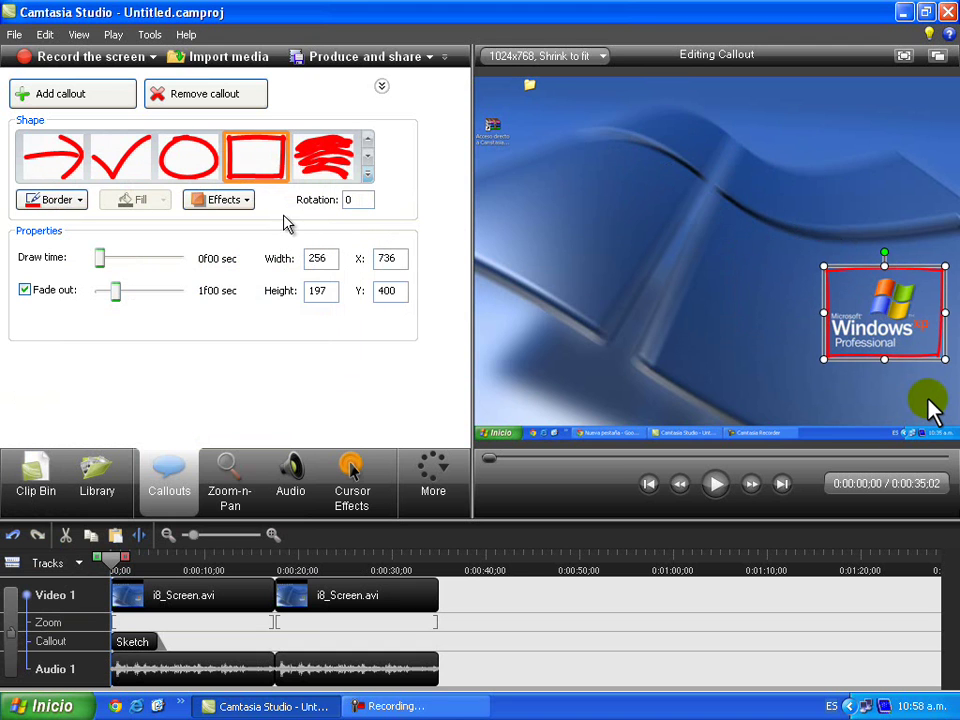
# Step: Set the sketch rectangle's fade-out to 2f70 sec and preview the clip up to about 0:00:16;00
pyautogui.moveTo(115, 296); pyautogui.dragTo(142, 294)
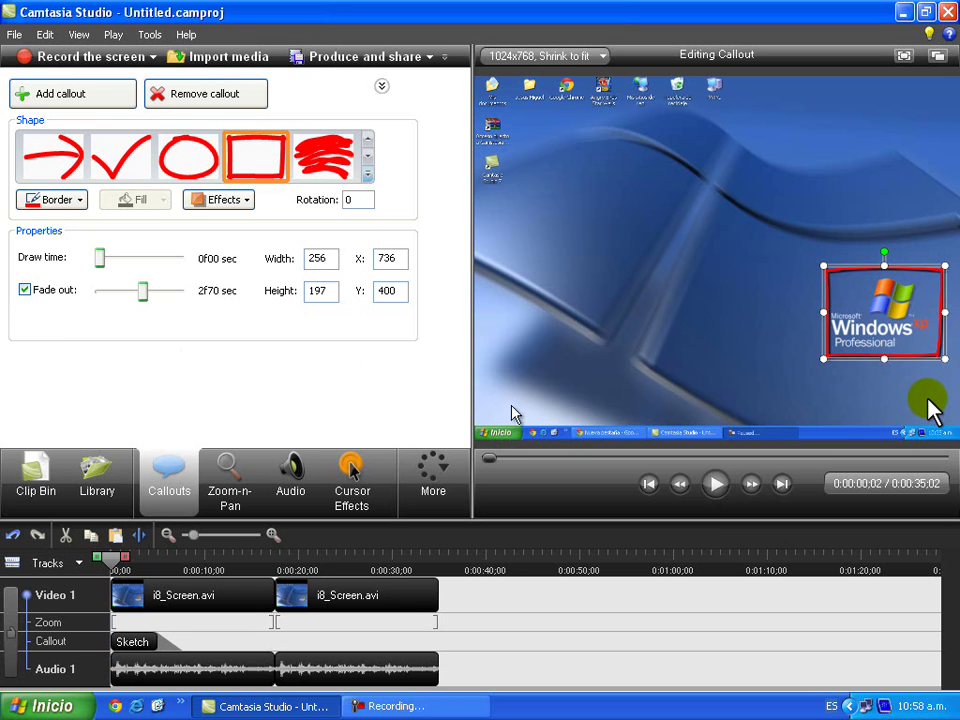
pyautogui.press('space')
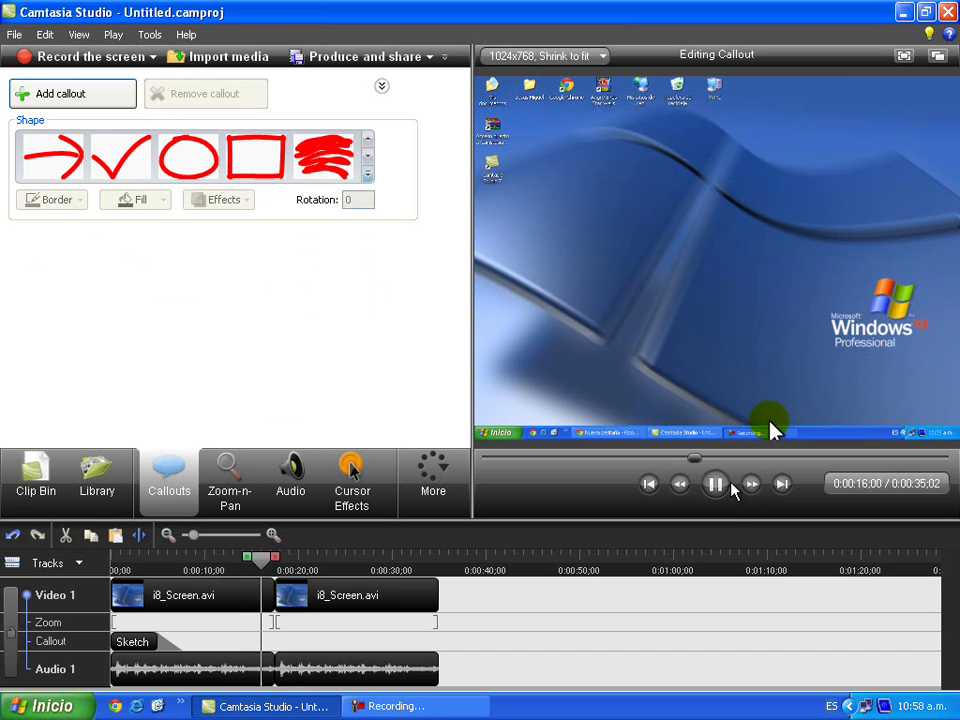
pyautogui.press('space')
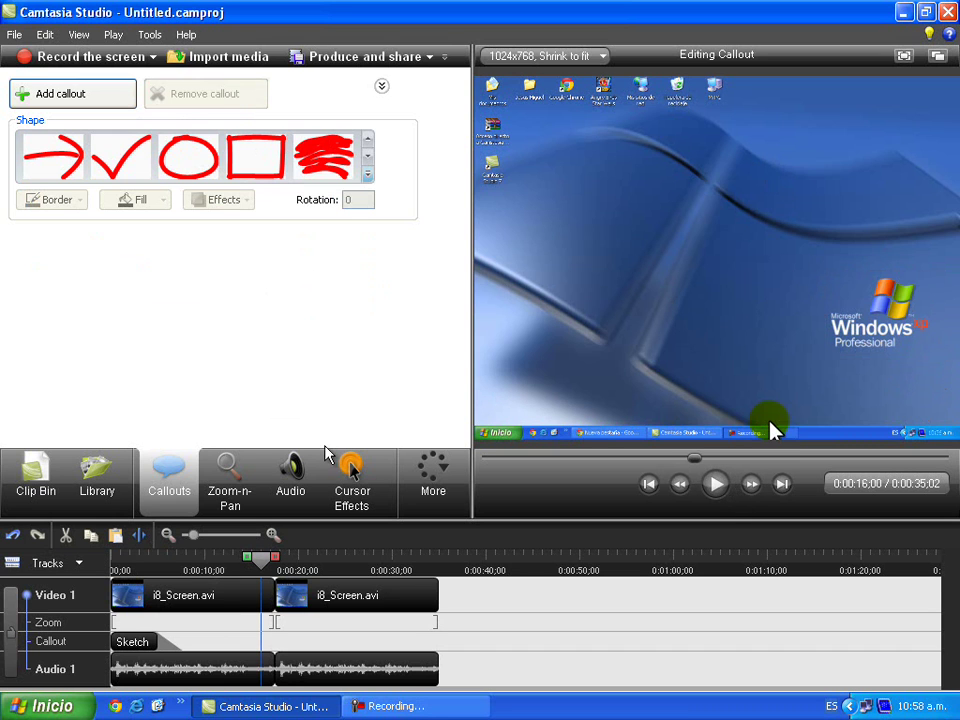
# Step: Create a Zoom-n-Pan keyframe at 0:00:16;00 with the scale at about 497%, framed on the Windows XP logo
pyautogui.click(247, 470)
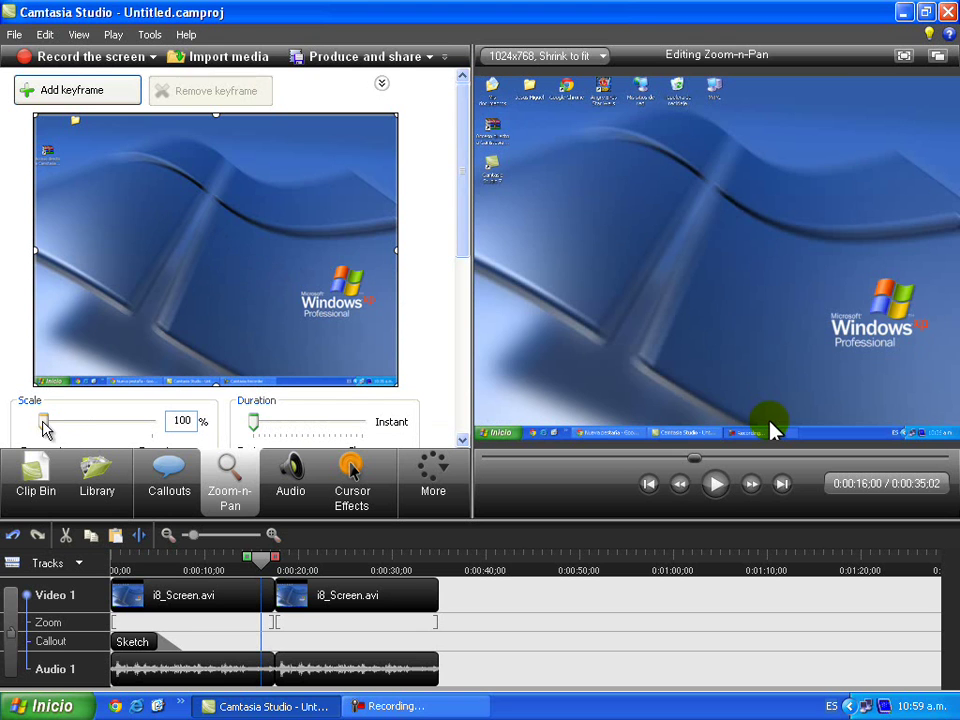
pyautogui.moveTo(43, 428); pyautogui.dragTo(96, 421)
pyautogui.moveTo(206, 255); pyautogui.dragTo(351, 331)
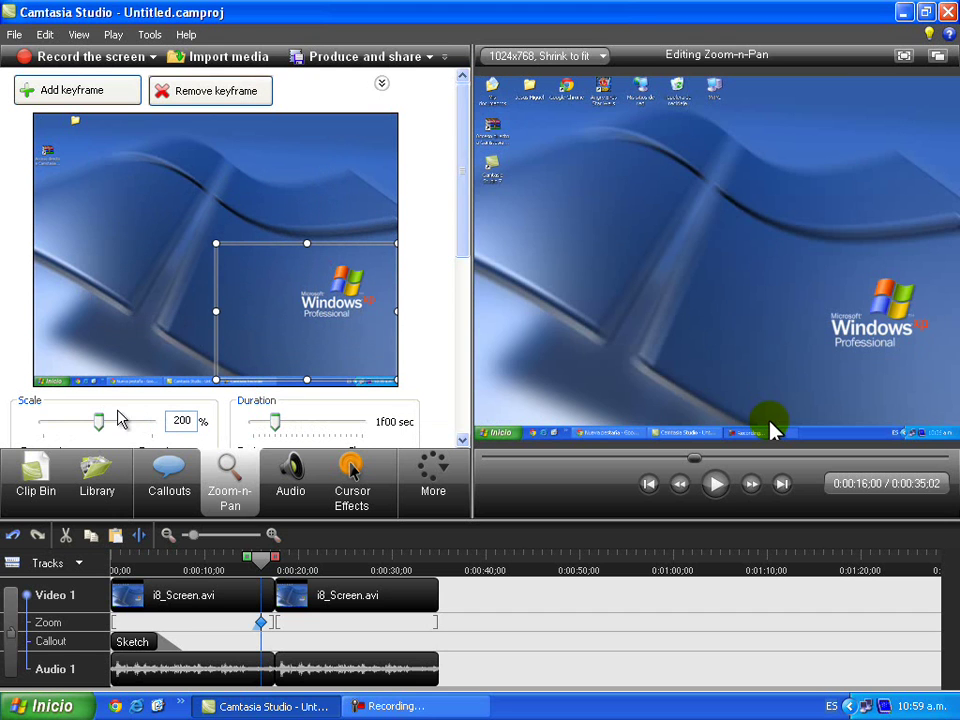
pyautogui.moveTo(101, 421); pyautogui.dragTo(131, 421)
pyautogui.moveTo(312, 313); pyautogui.dragTo(339, 297)
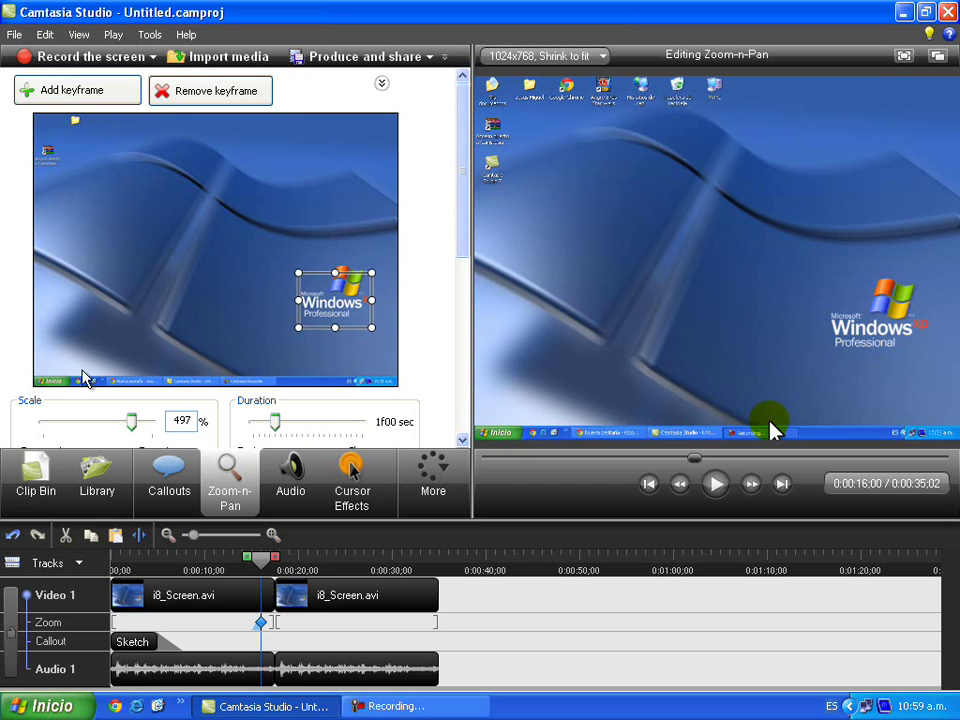
pyautogui.click(66, 90)
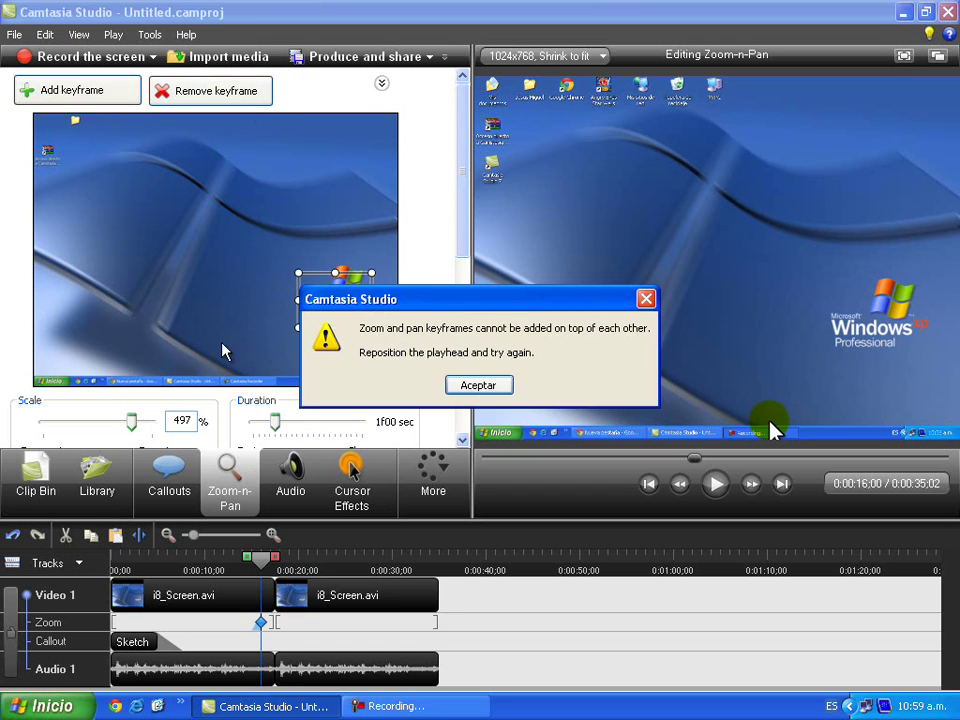
pyautogui.click(482, 384)
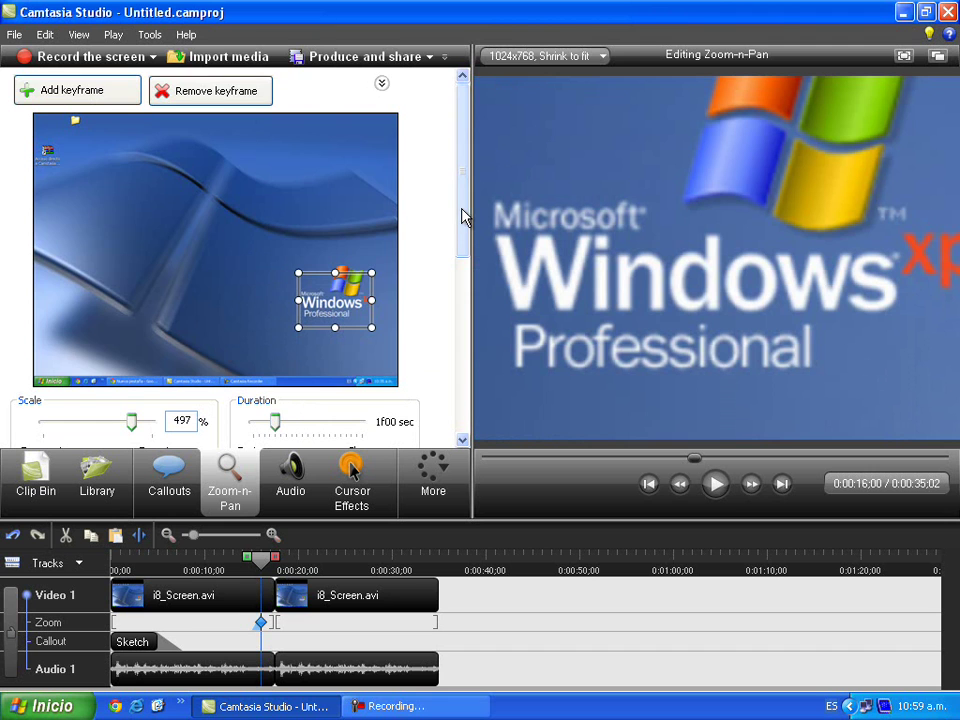
# Step: Open the cursor effects settings, move the playhead to about 0:00:00;13, and set the cursor size to about 1.93
pyautogui.moveTo(463, 216); pyautogui.dragTo(460, 336)
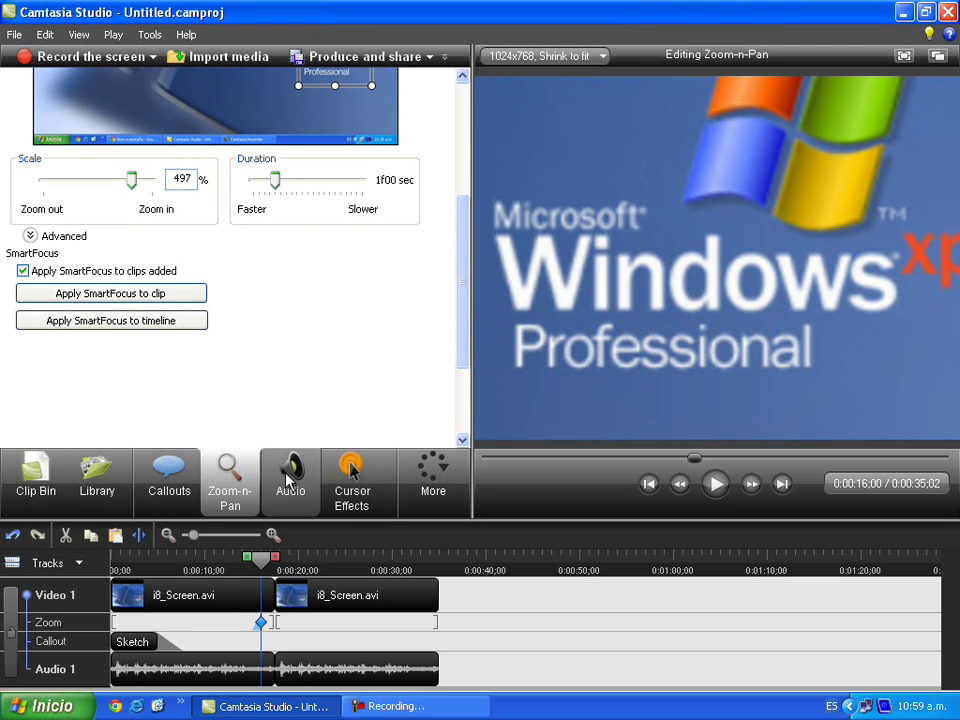
pyautogui.click(338, 476)
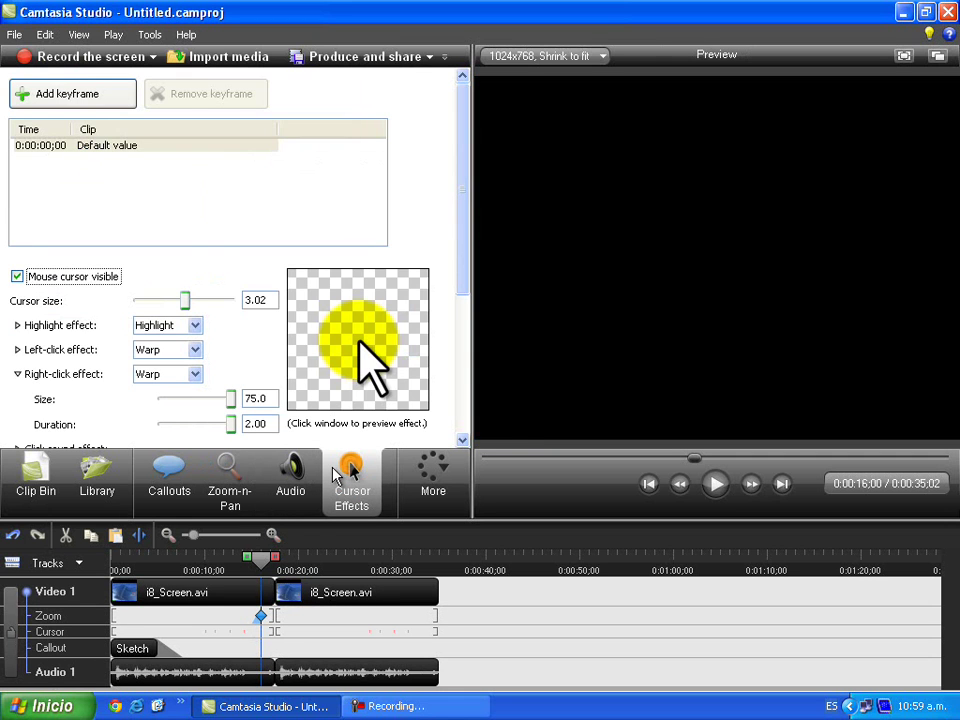
pyautogui.click(496, 460)
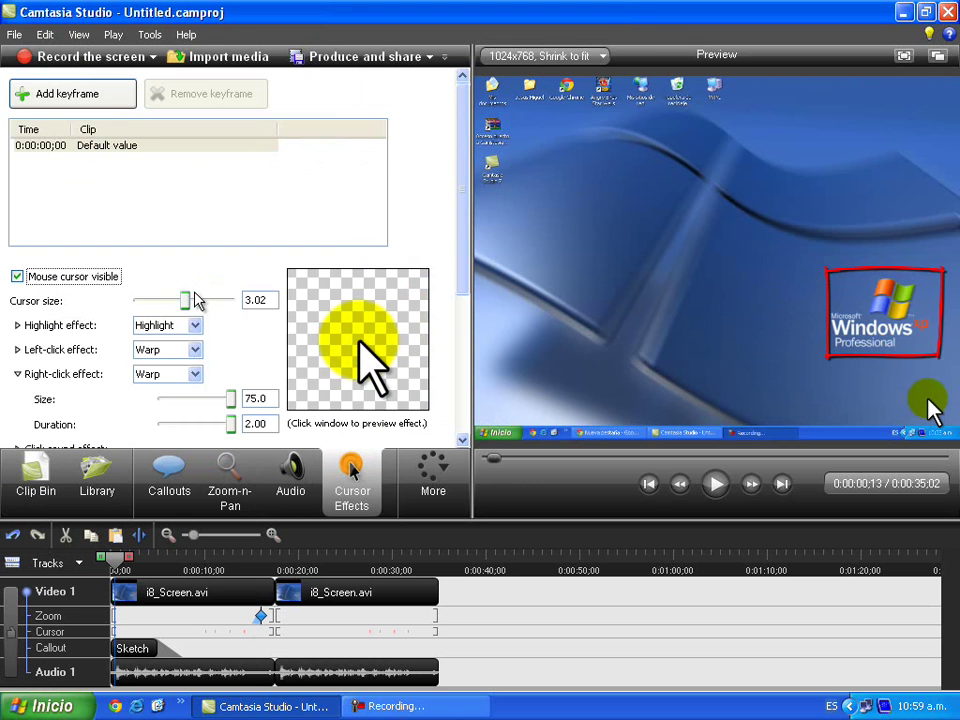
pyautogui.moveTo(190, 300); pyautogui.dragTo(161, 306)
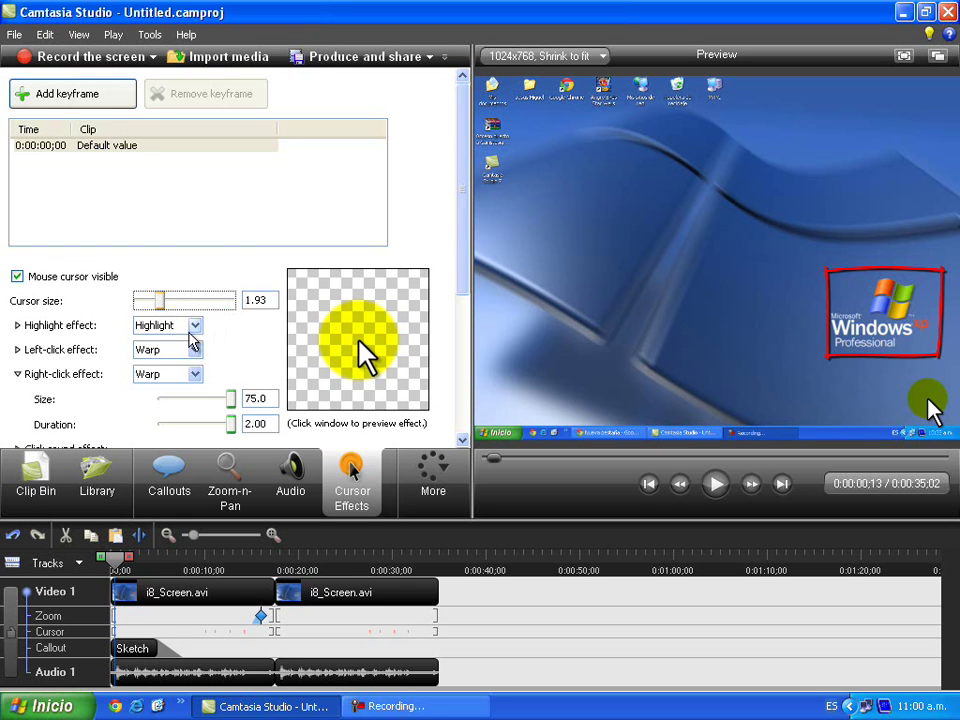
# Step: Try the Spotlight highlight effect on the mouse cursor
pyautogui.click(194, 326)
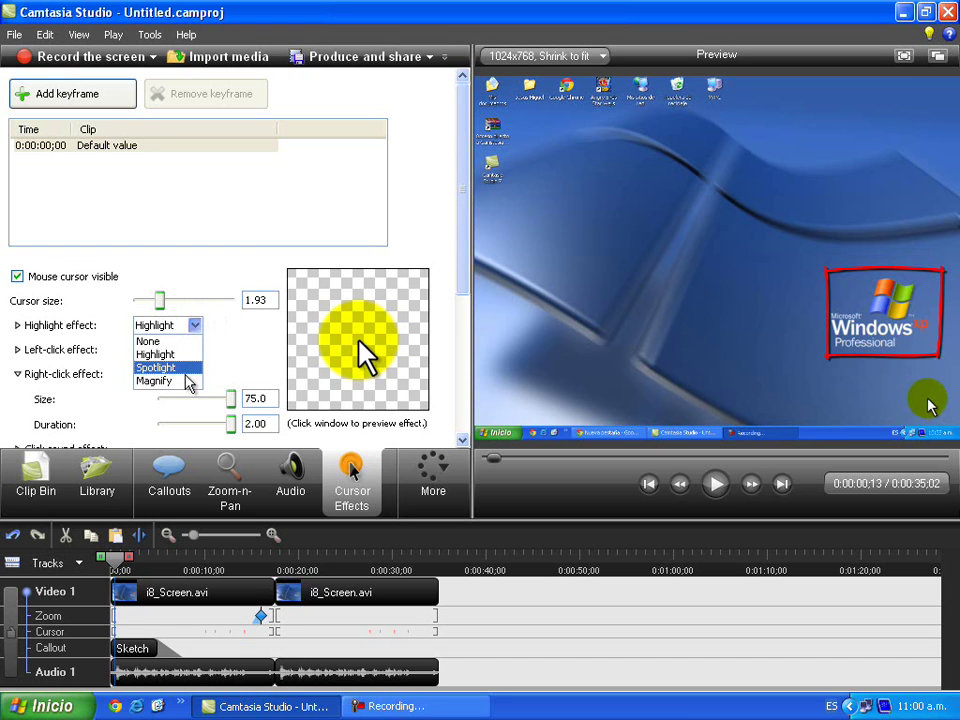
pyautogui.click(188, 356)
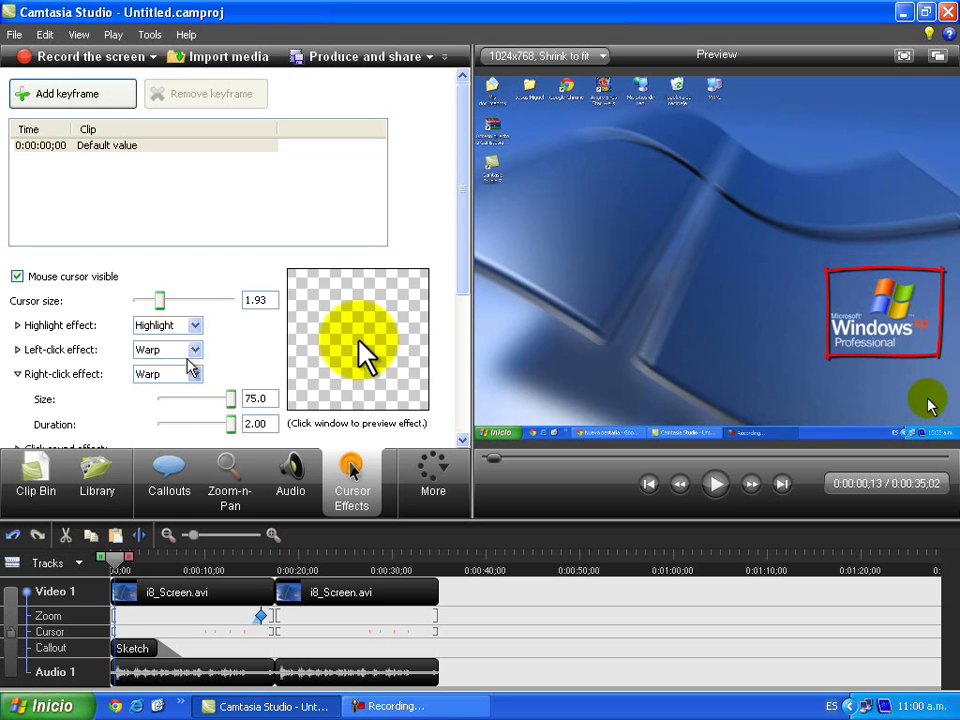
pyautogui.click(197, 350)
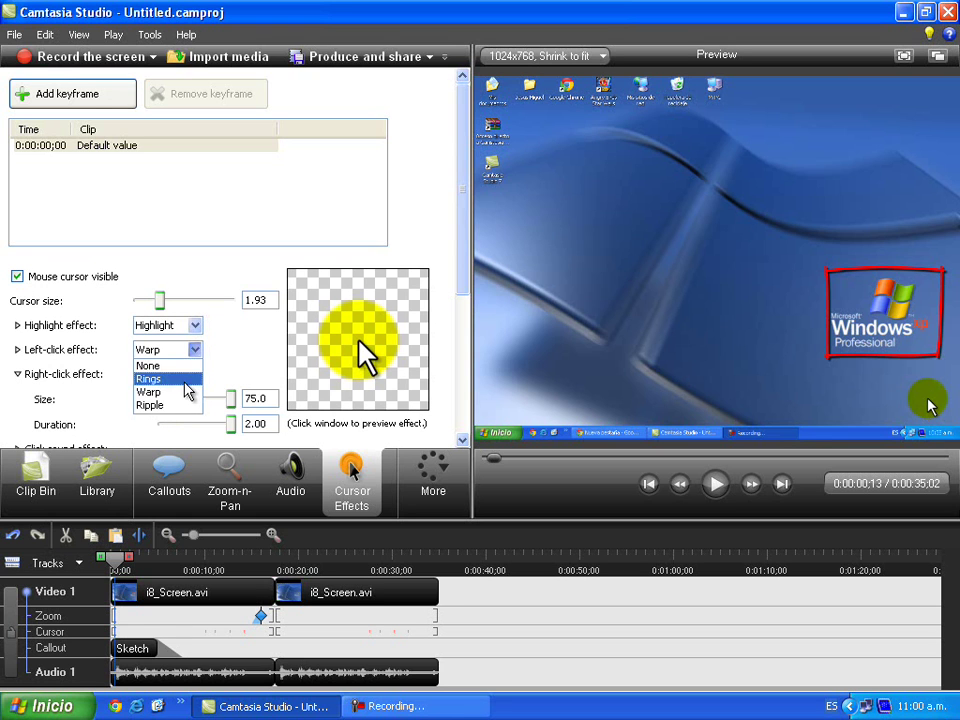
pyautogui.click(196, 328)
pyautogui.click(196, 328)
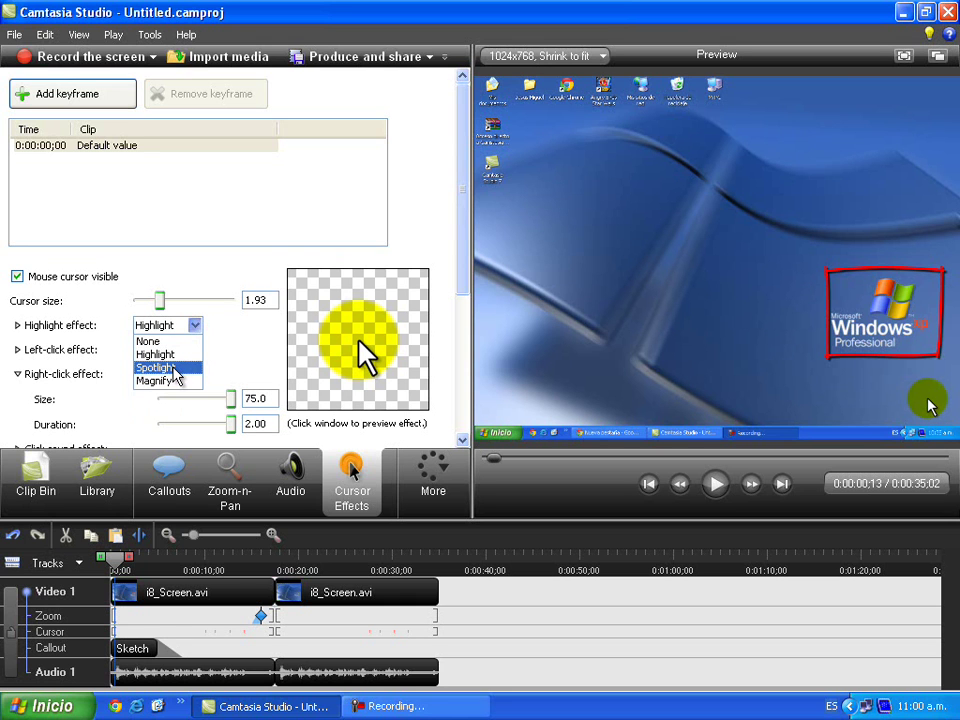
pyautogui.click(174, 369)
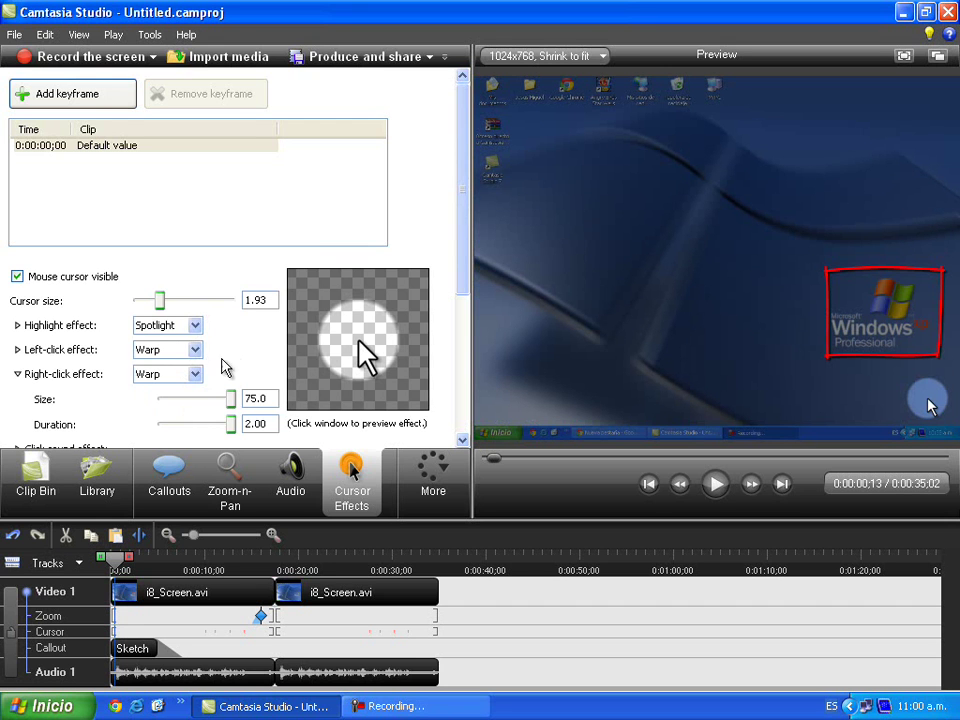
# Step: Try the Magnify highlight effect on the cursor and set the highlight effect back to Highlight
pyautogui.click(195, 354)
pyautogui.click(197, 332)
pyautogui.click(197, 327)
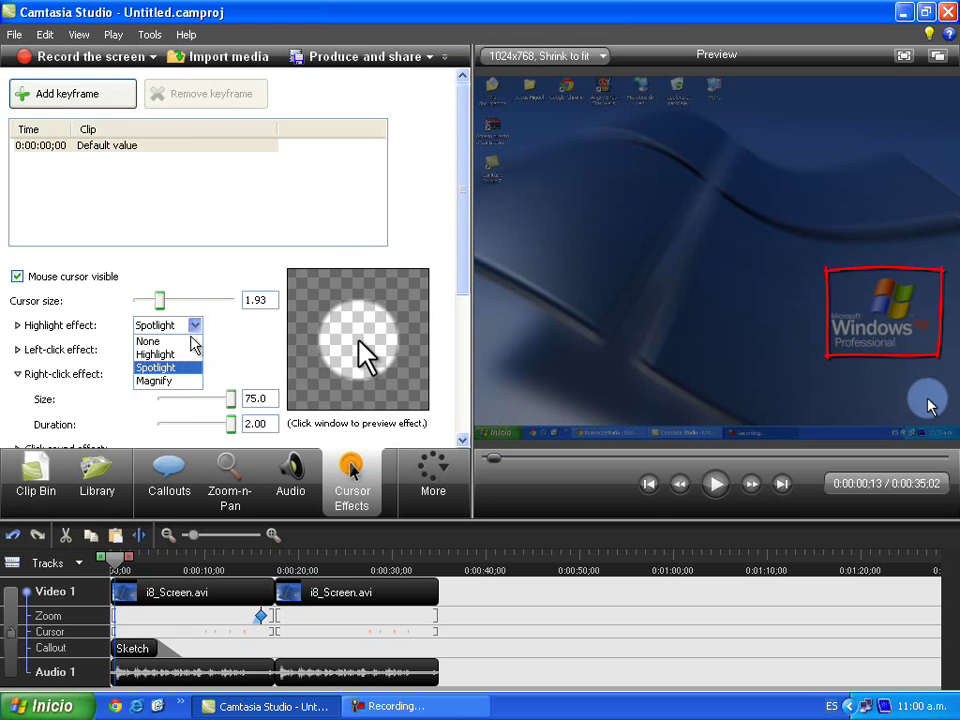
pyautogui.click(160, 381)
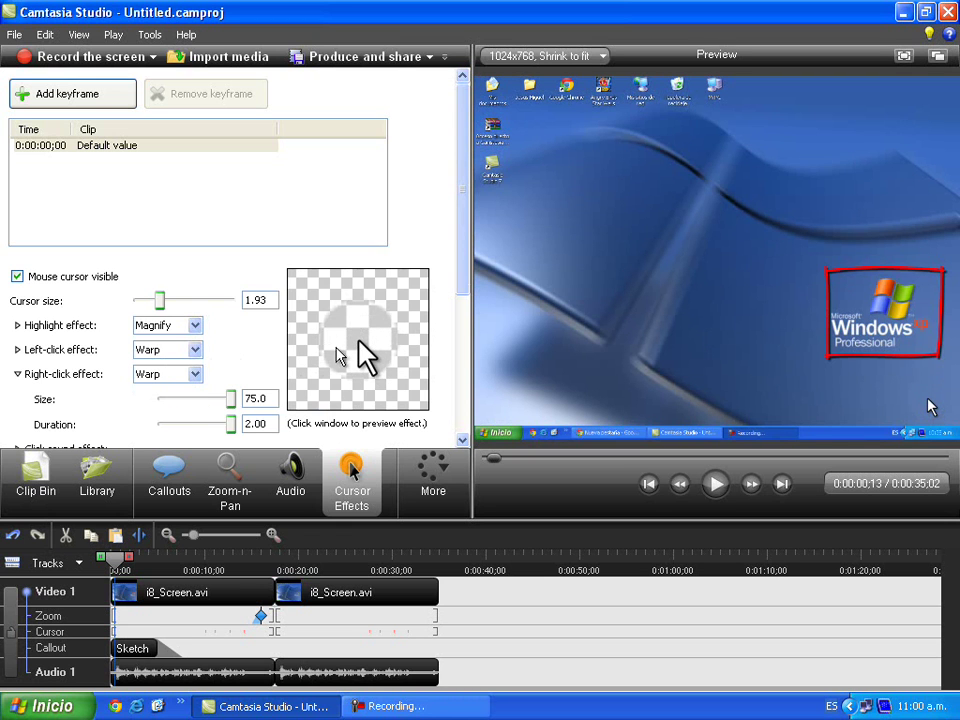
pyautogui.click(195, 325)
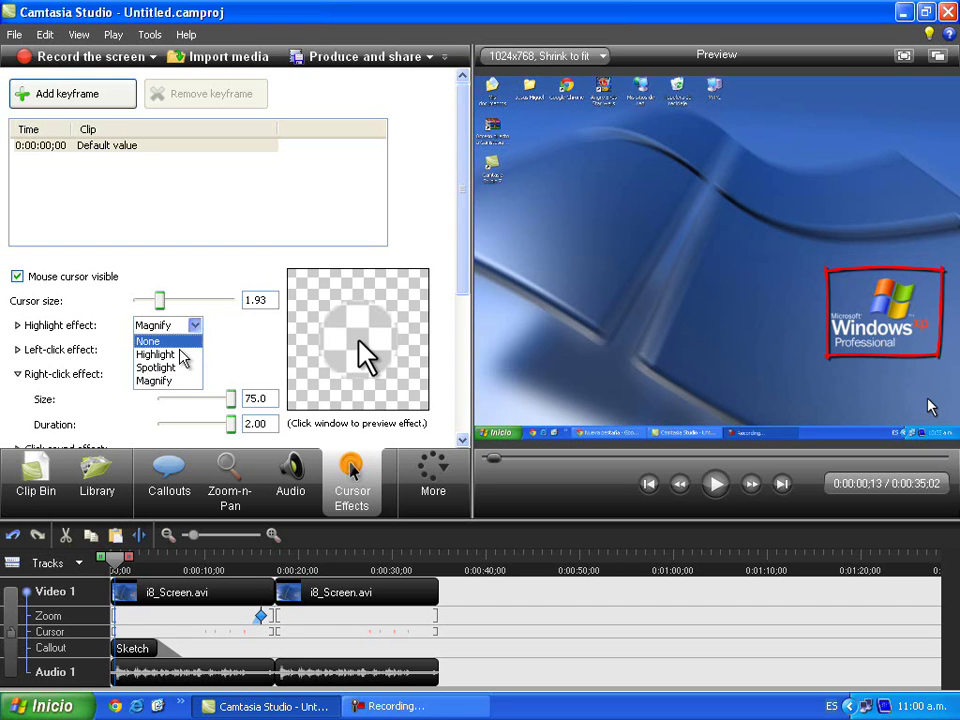
pyautogui.click(175, 354)
# Step: Try Rings and Warp as the cursor's left-click effect and settle on Ripple
pyautogui.click(195, 349)
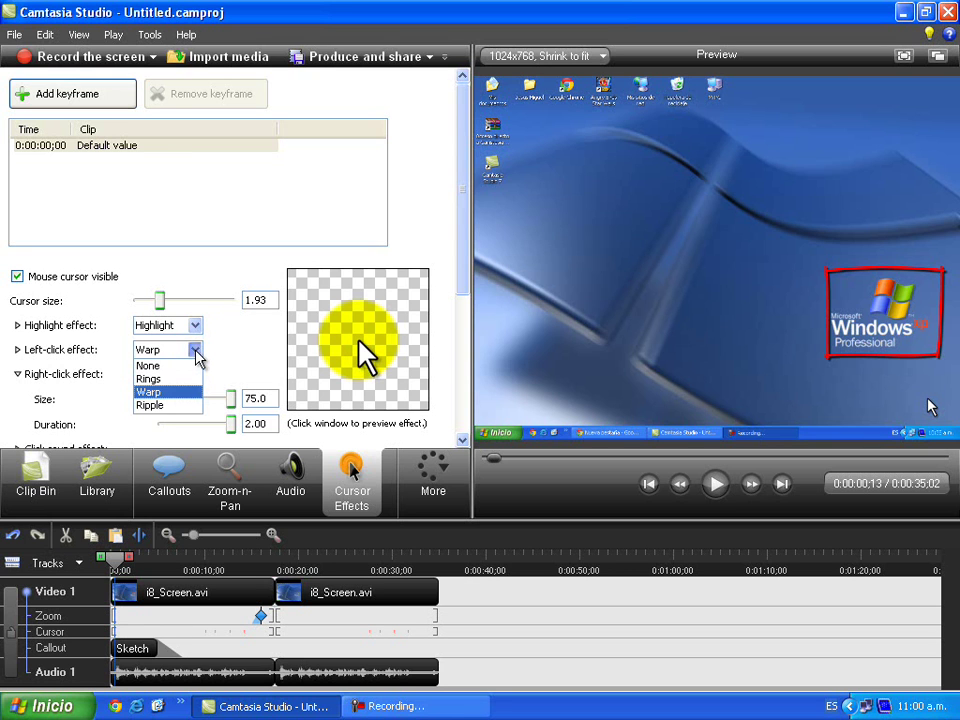
pyautogui.click(190, 378)
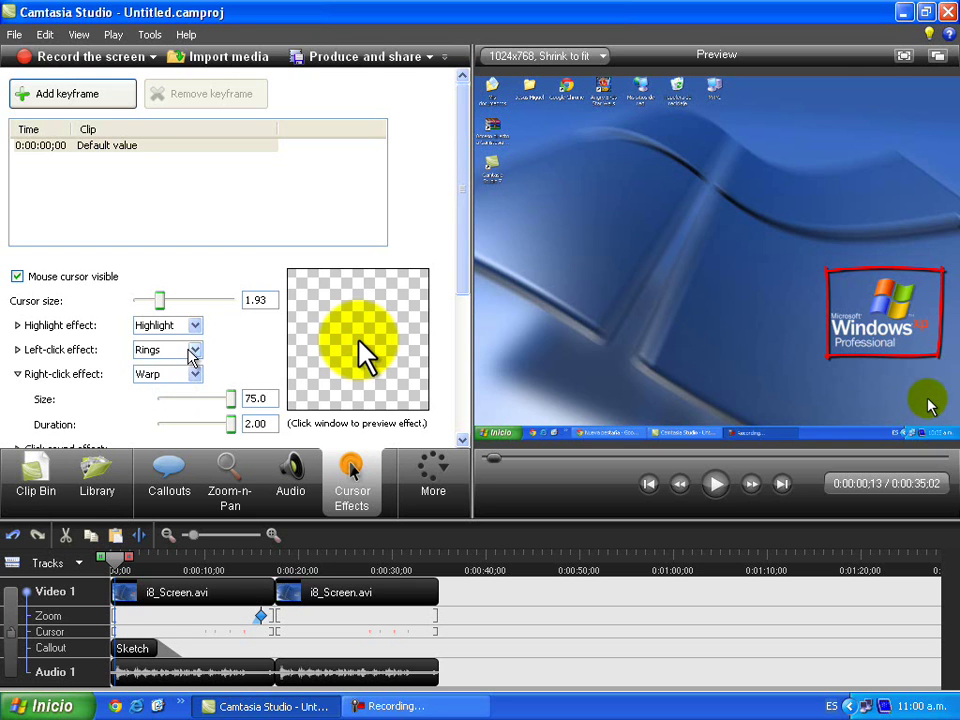
pyautogui.click(197, 352)
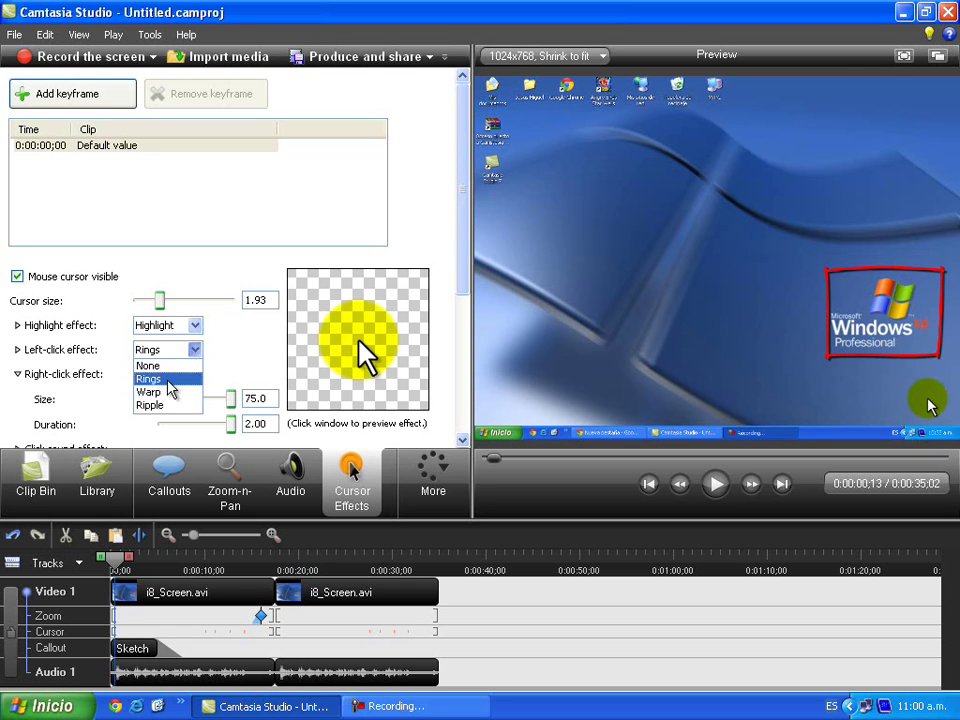
pyautogui.click(160, 391)
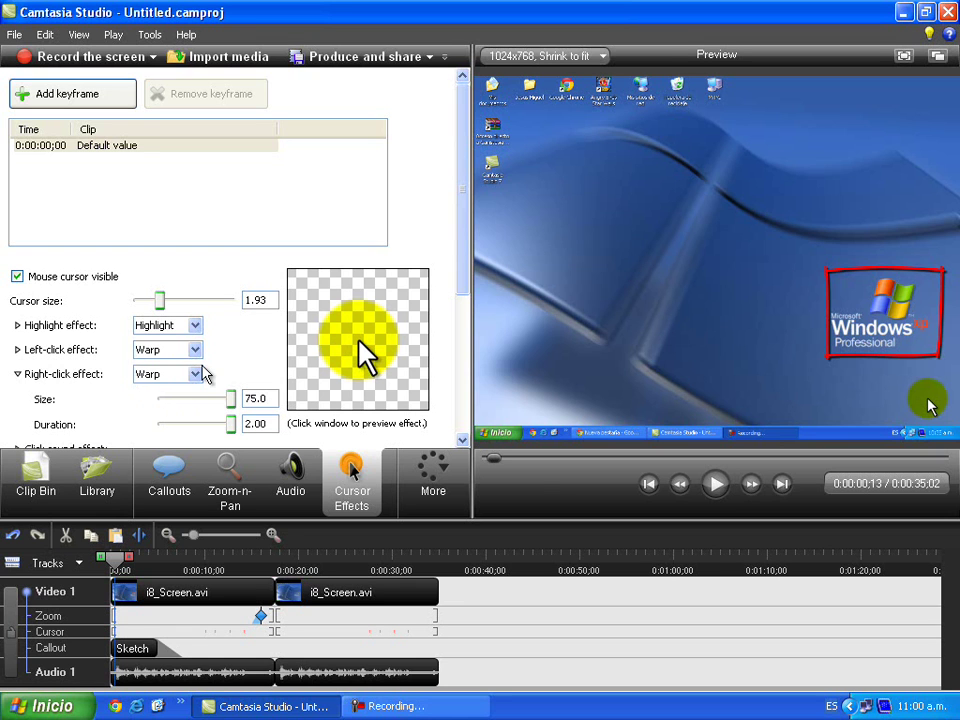
pyautogui.click(200, 350)
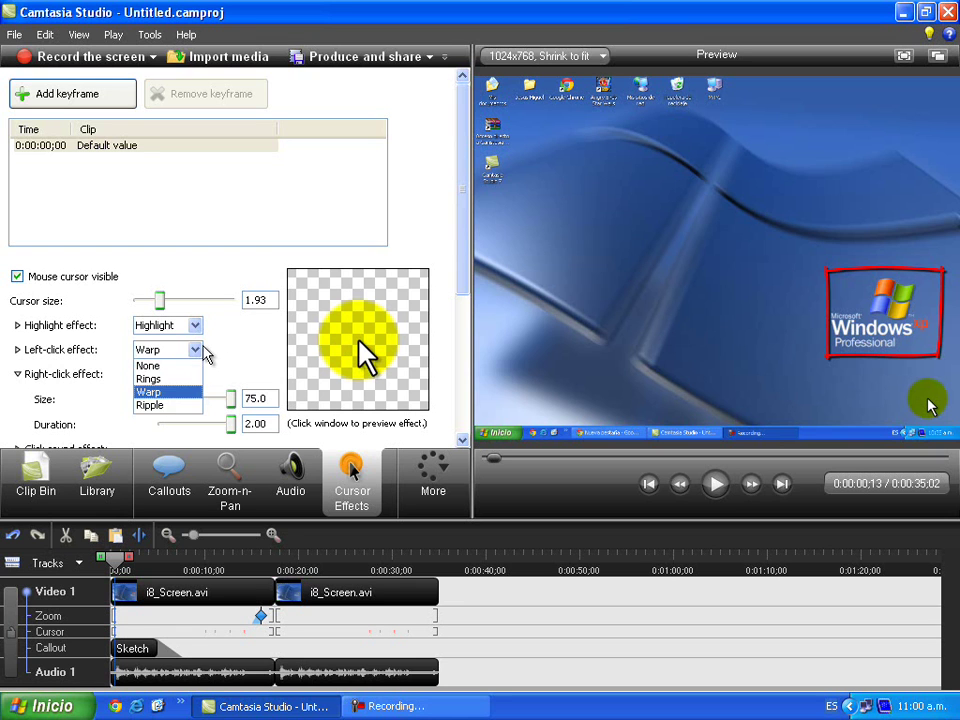
pyautogui.click(174, 405)
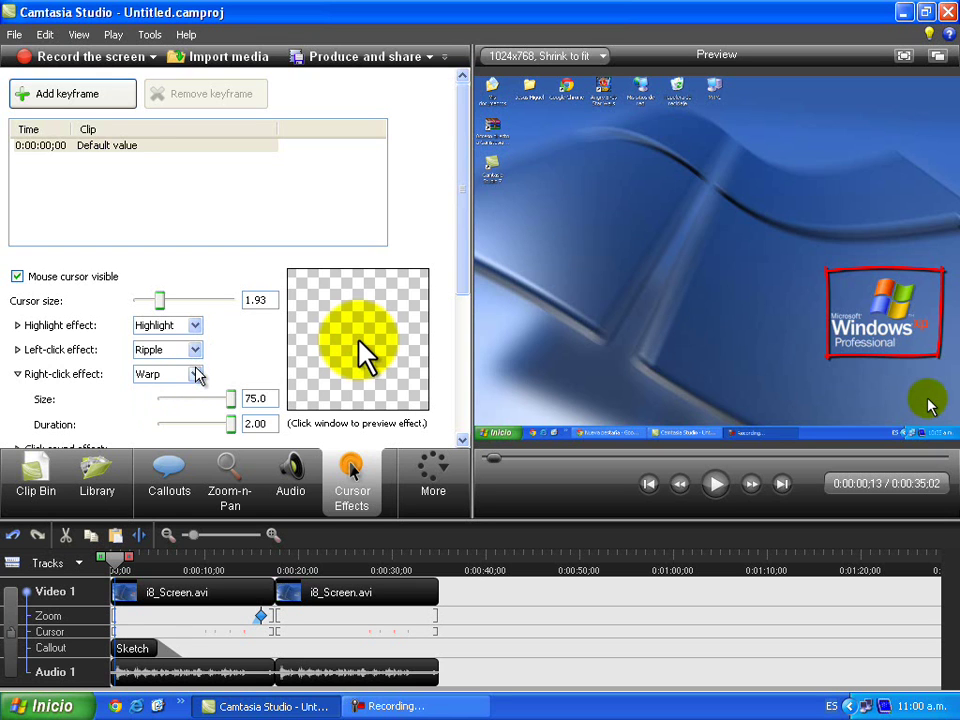
# Step: Try Rings as the cursor's right-click effect and switch it back to Warp
pyautogui.click(198, 374)
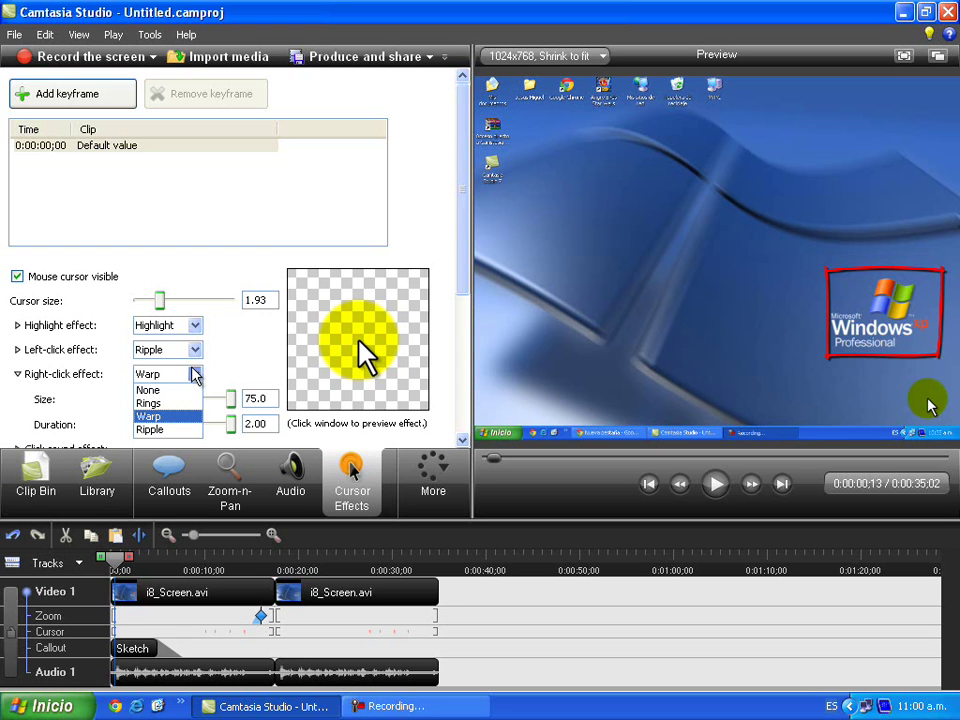
pyautogui.click(178, 402)
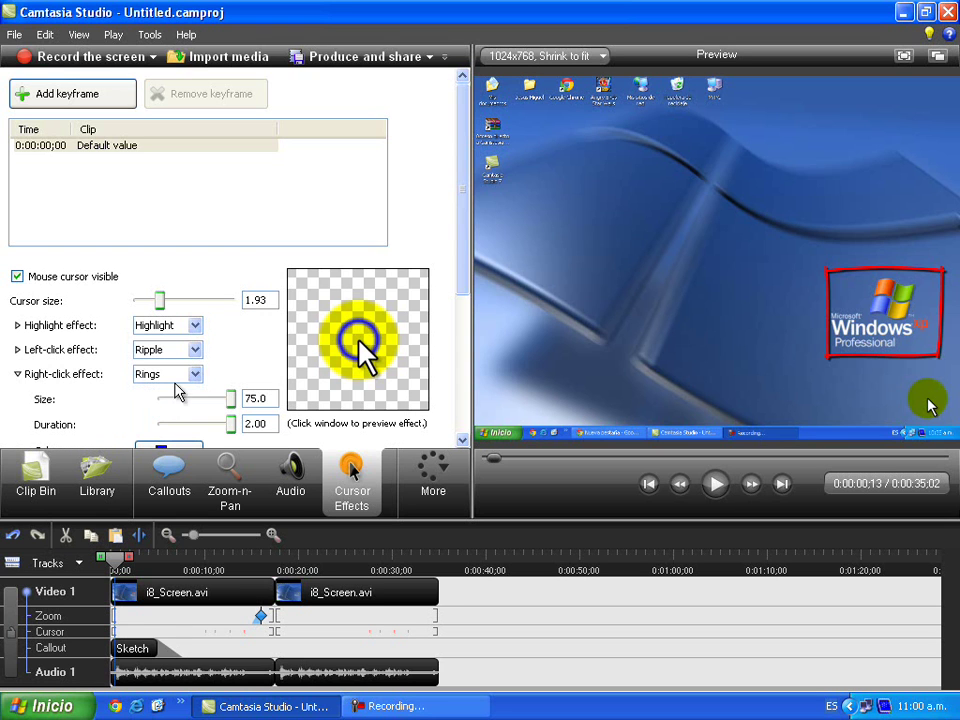
pyautogui.click(199, 374)
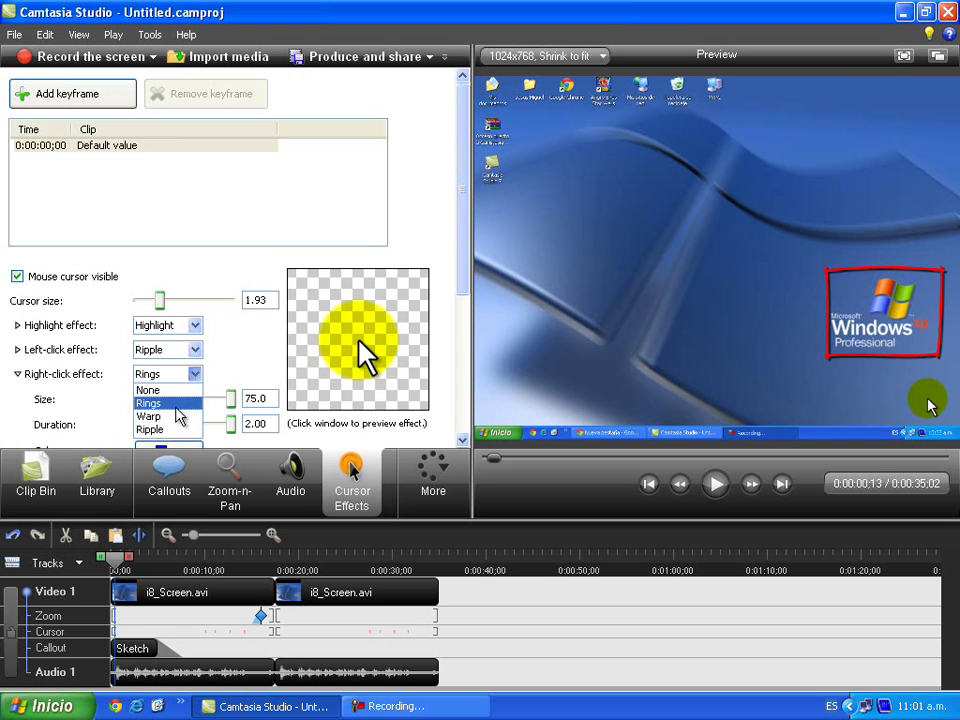
pyautogui.click(182, 416)
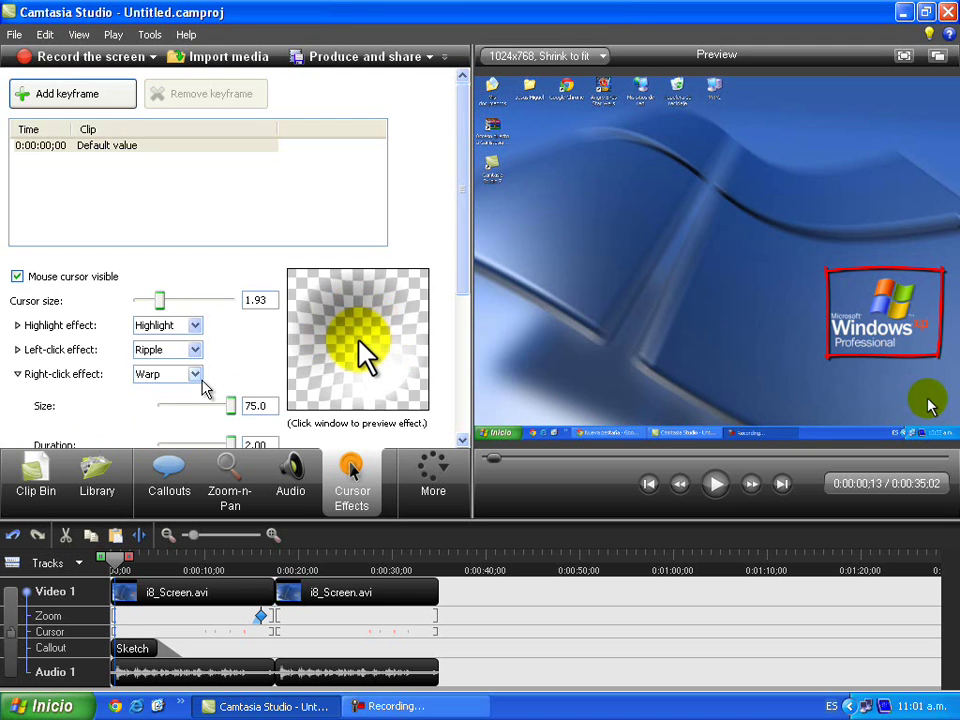
# Step: Set the right-click effect to Ripple with a size of about 49.2 and a duration of about 1.04
pyautogui.click(200, 382)
pyautogui.click(184, 430)
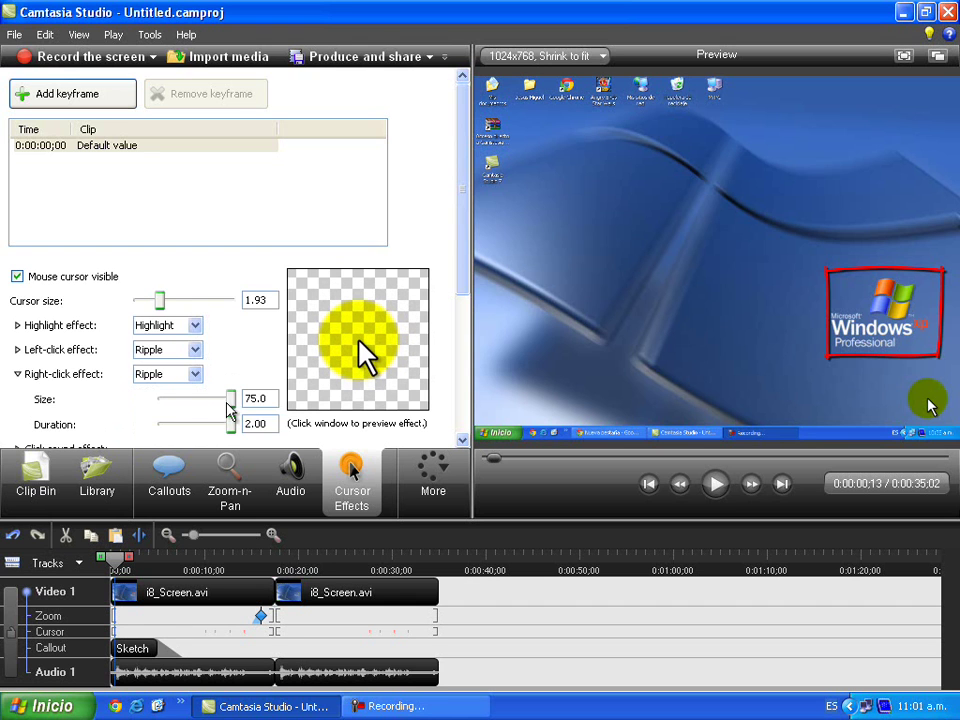
pyautogui.moveTo(231, 399); pyautogui.dragTo(206, 400)
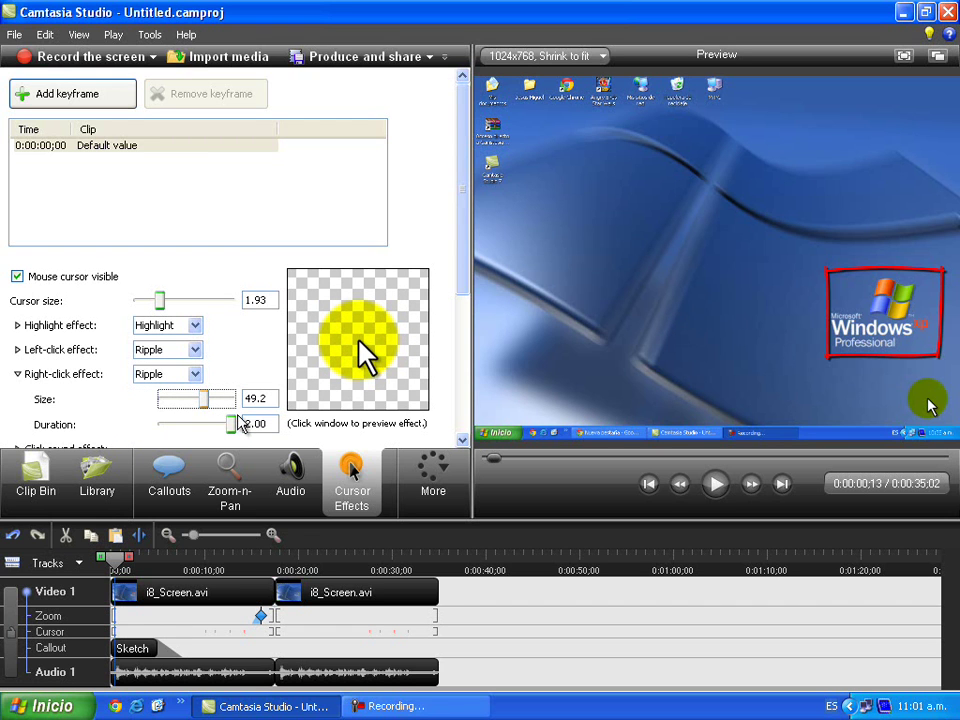
pyautogui.moveTo(231, 426); pyautogui.dragTo(199, 427)
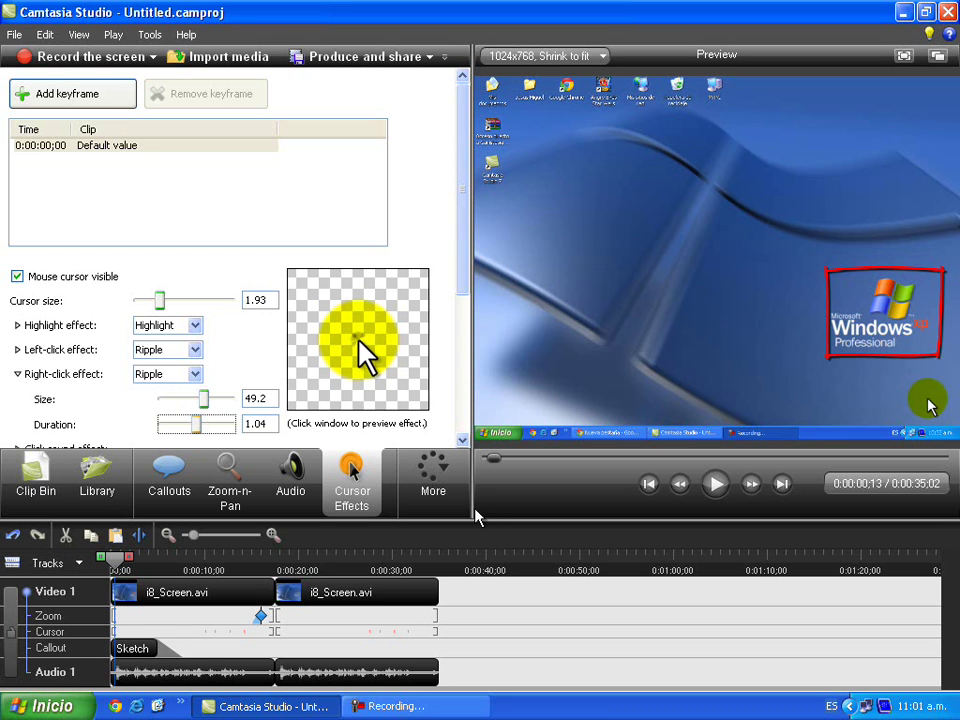